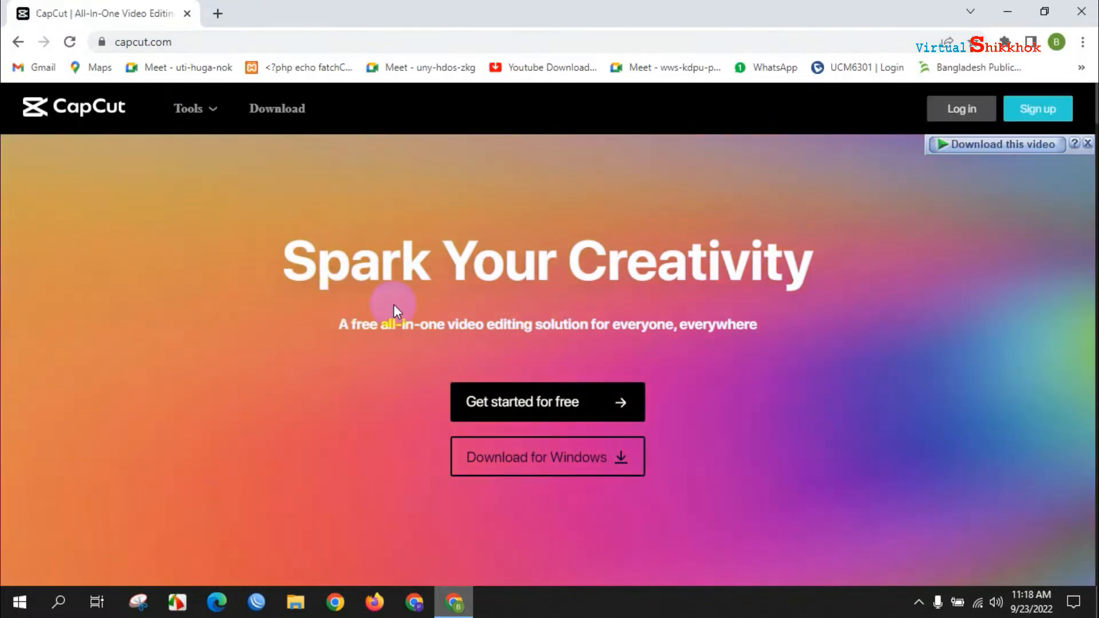
pyautogui.scroll(-3, 769, 311)
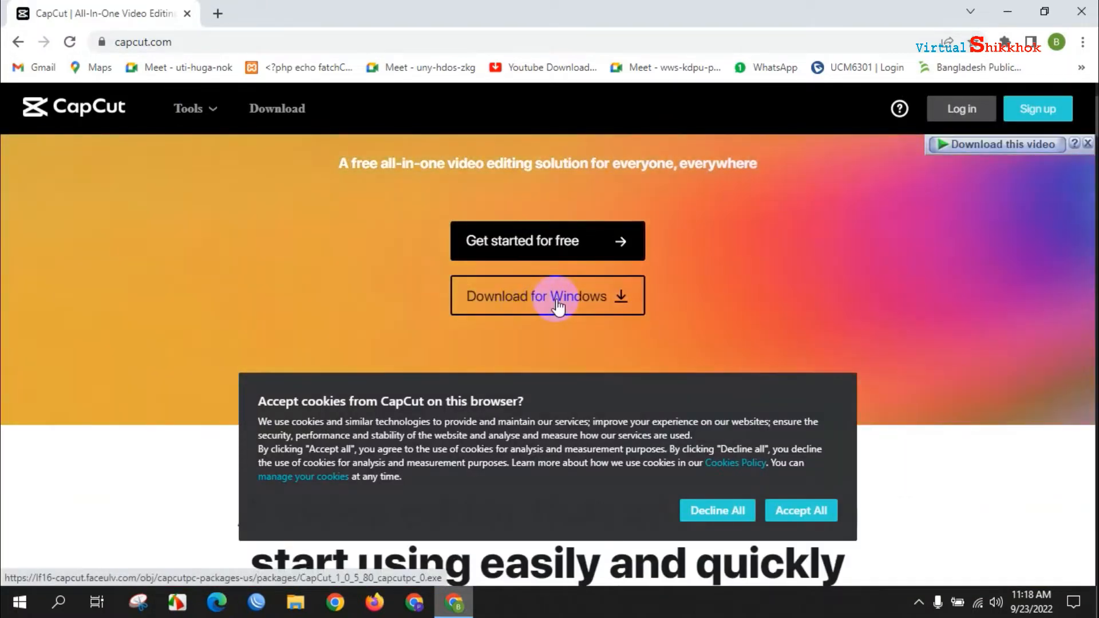
pyautogui.click(550, 299)
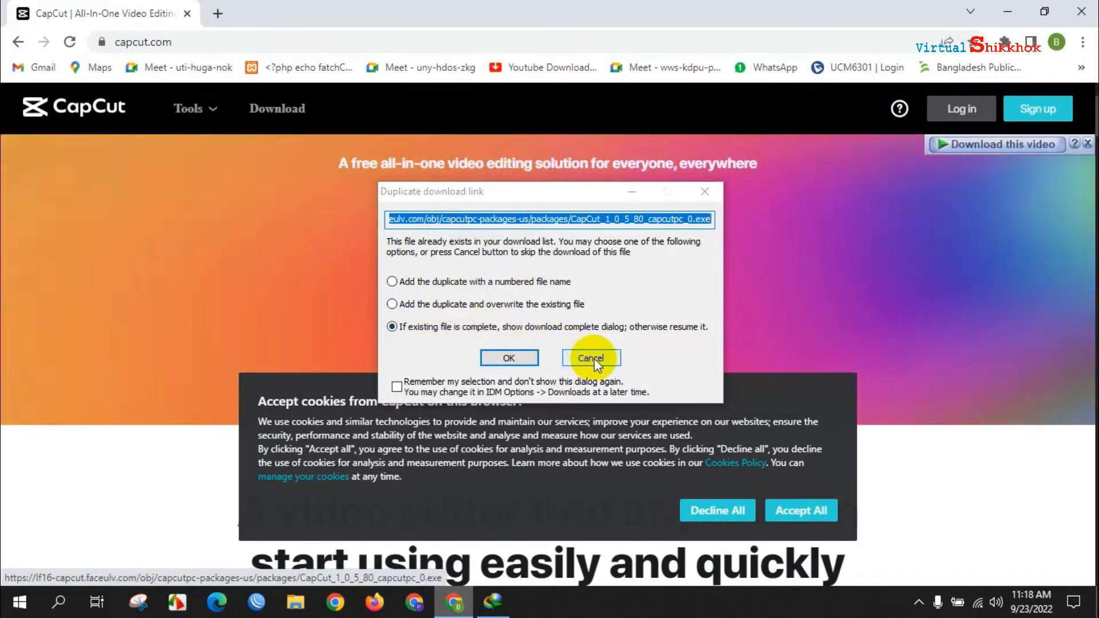
pyautogui.click(594, 358)
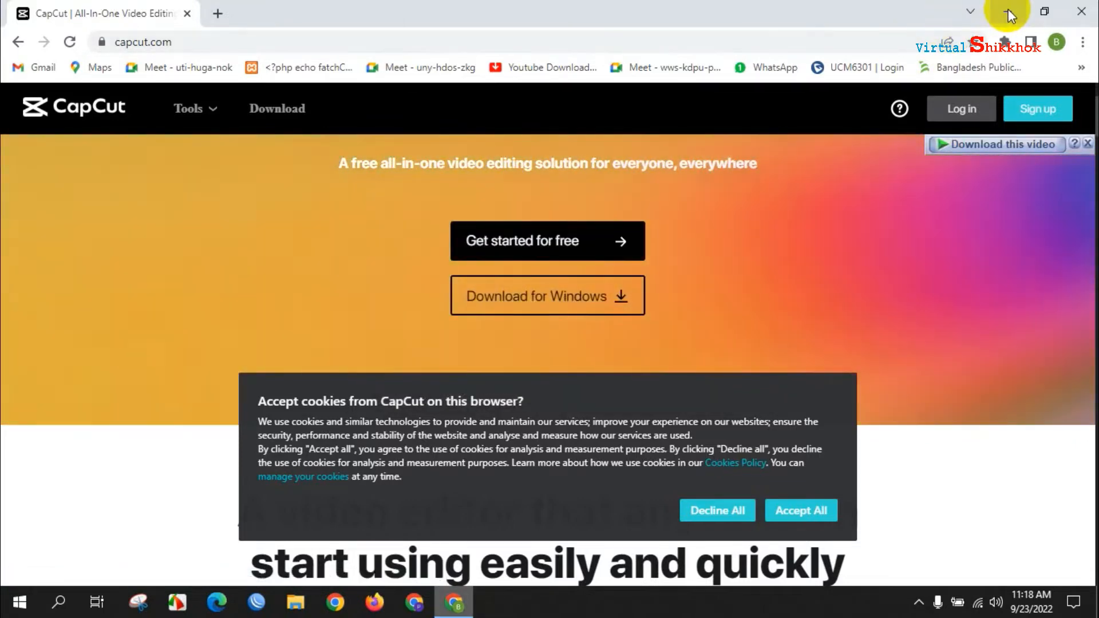
# Step: Minimize the browser and run the CapCut_1_0_5_80_capcutpc_0 installer from the Programs folder inside Downloads
pyautogui.click(1008, 9)
pyautogui.rightClick(304, 204)
pyautogui.click(347, 253)
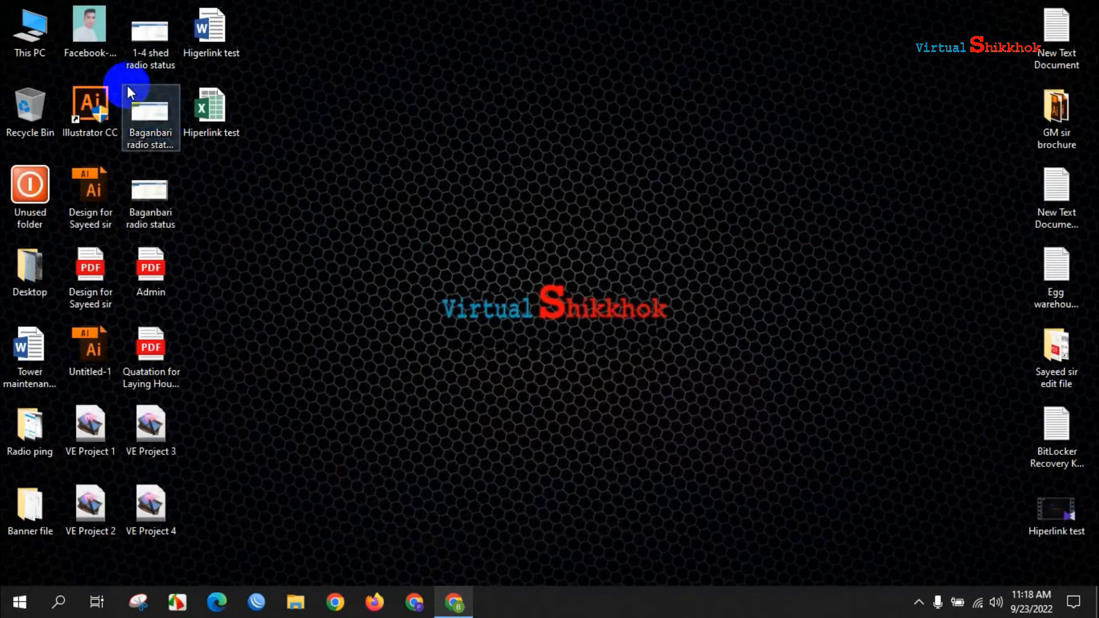
pyautogui.doubleClick(35, 29)
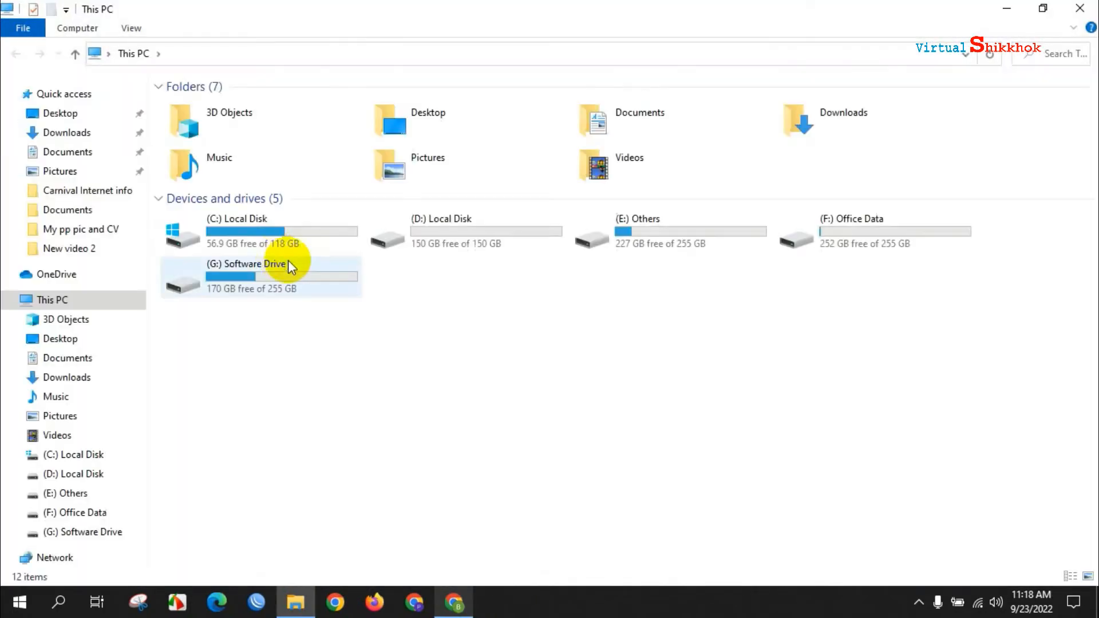
pyautogui.click(63, 133)
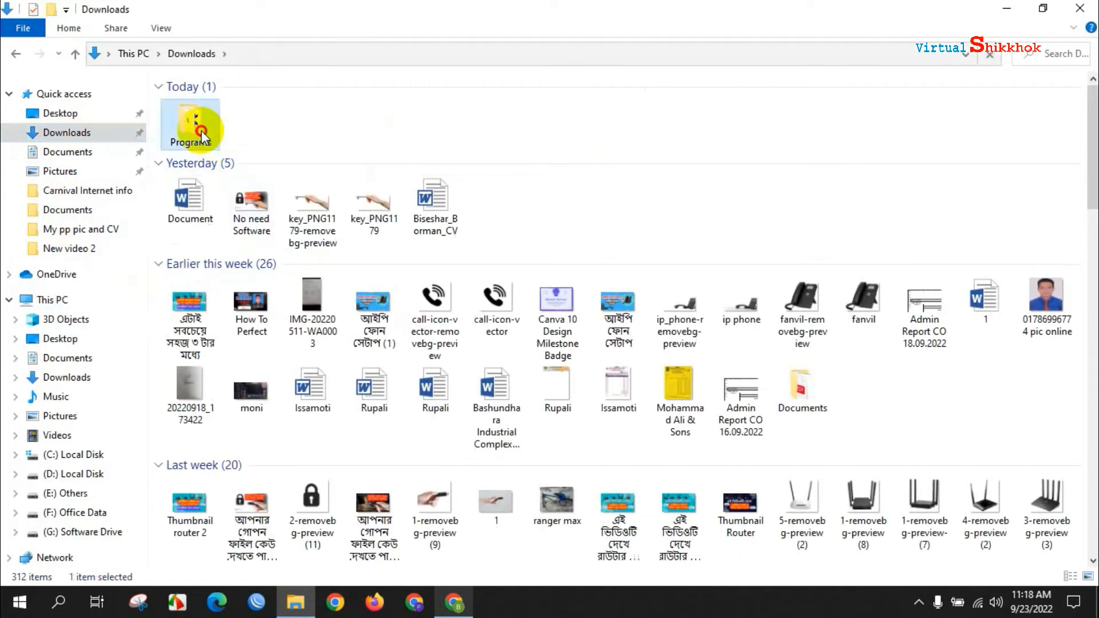
pyautogui.doubleClick(198, 122)
pyautogui.click(211, 123)
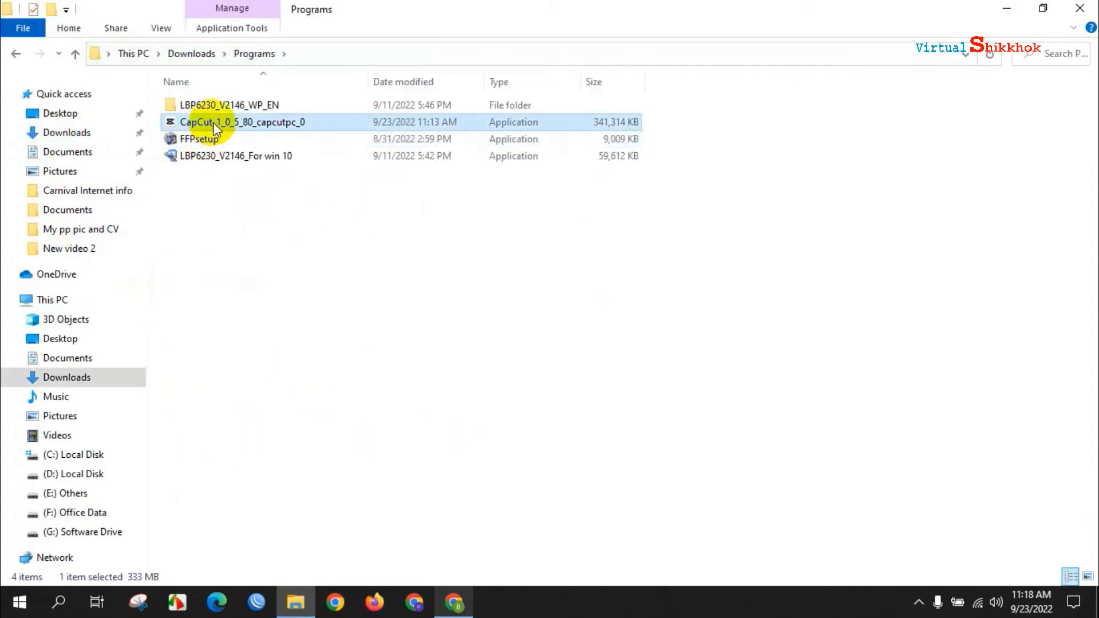
pyautogui.doubleClick(215, 124)
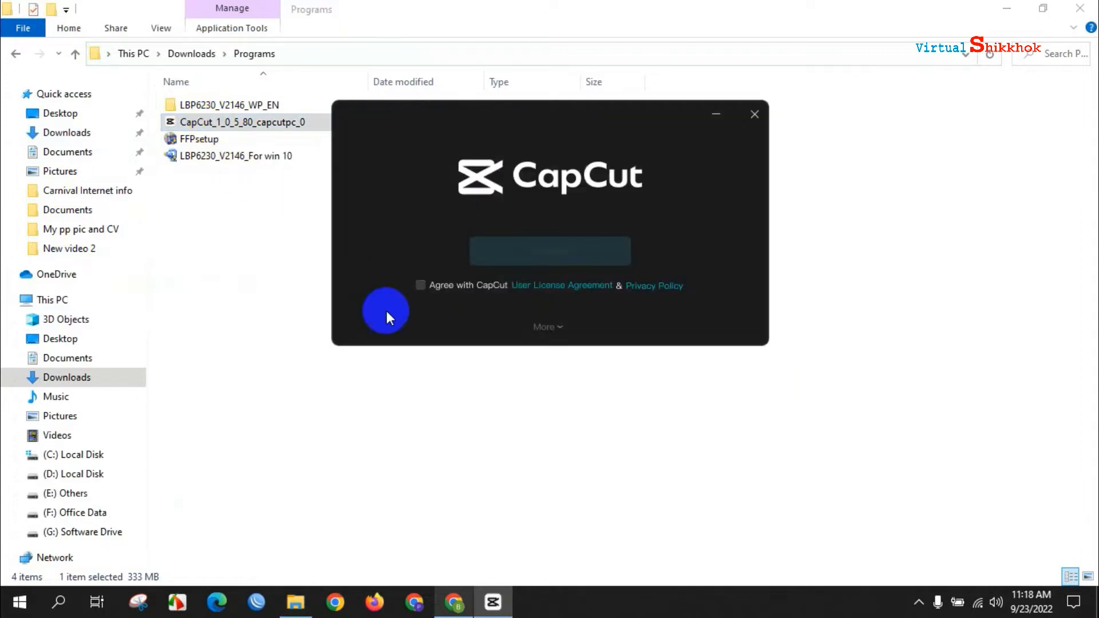
# Step: Agree to the CapCut license and privacy terms, install the program, and launch it through the environment test
pyautogui.click(420, 285)
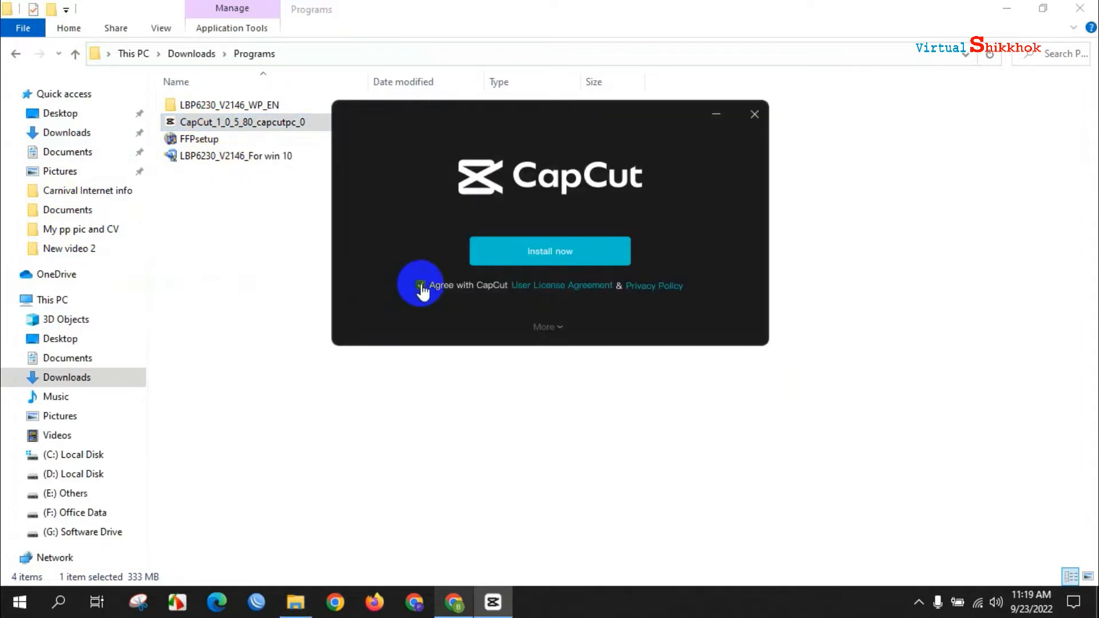
pyautogui.click(536, 252)
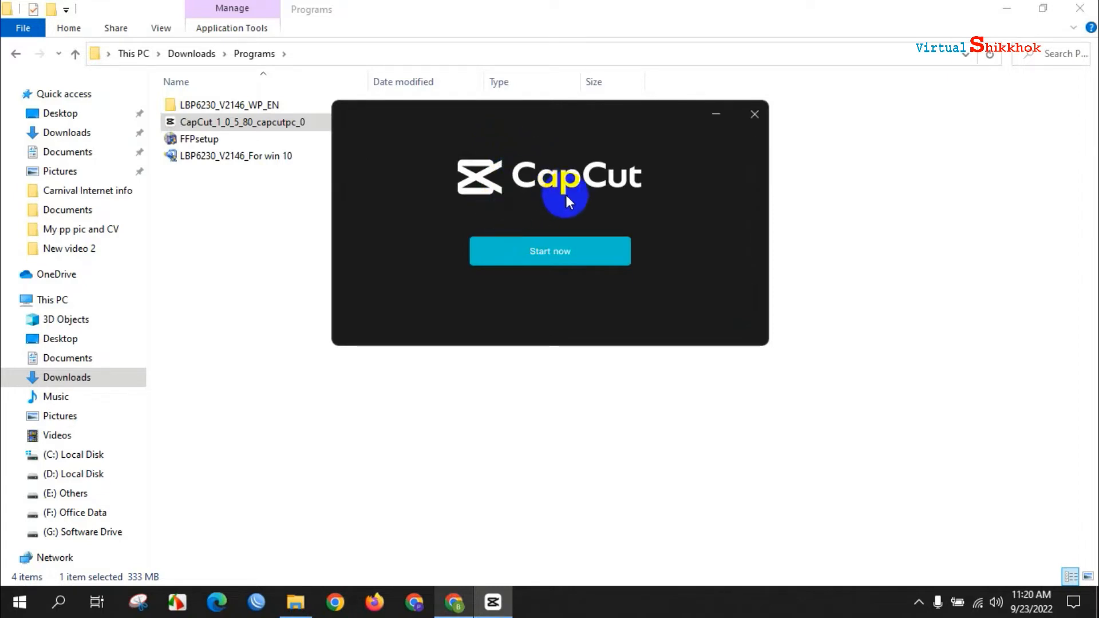
pyautogui.click(531, 252)
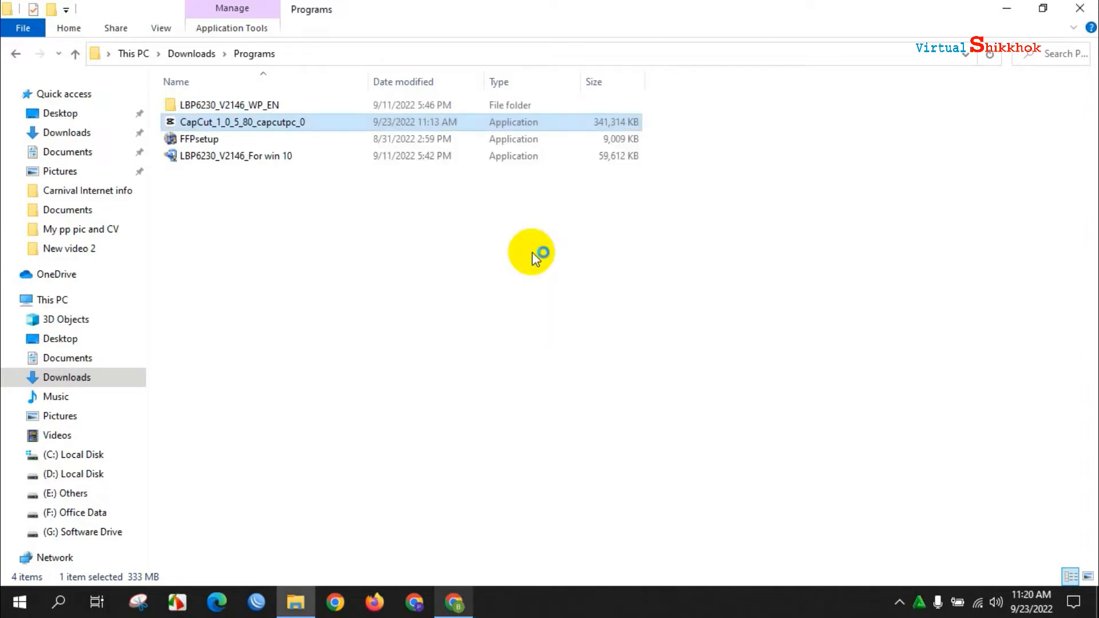
pyautogui.click(1007, 9)
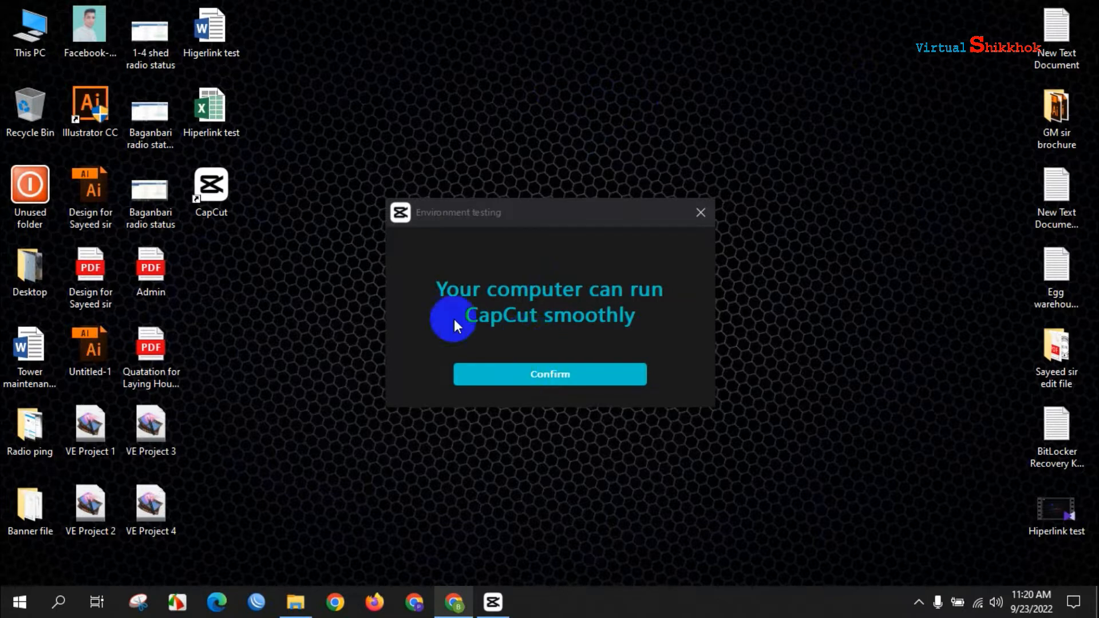
pyautogui.click(537, 376)
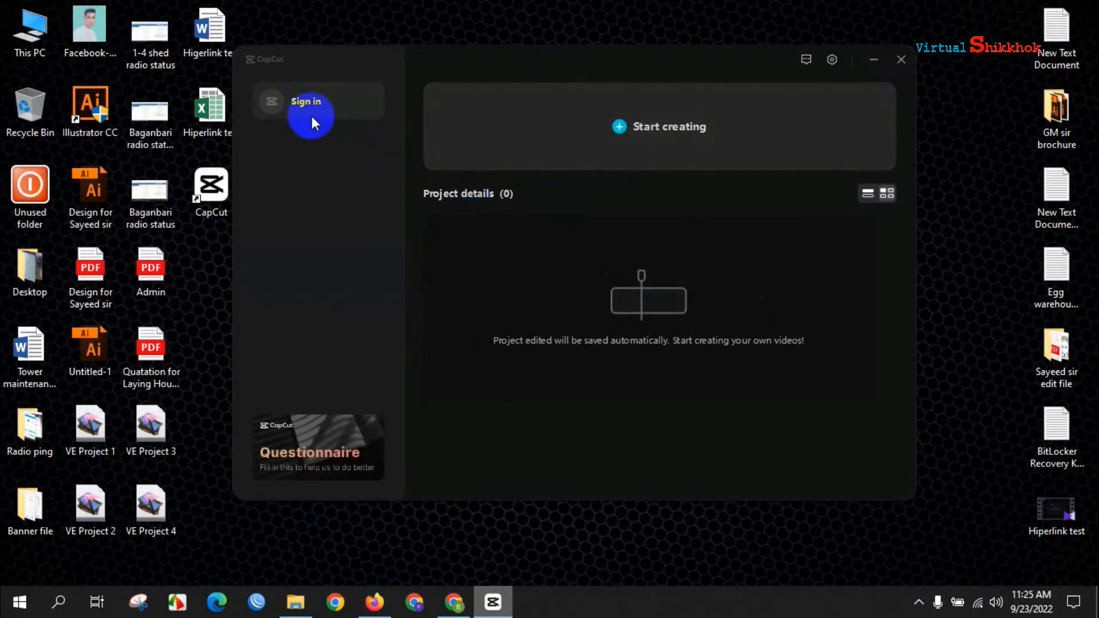
# Step: Create a new project and browse for media to import in the Youtube info folder under Personal on drive E
pyautogui.click(647, 128)
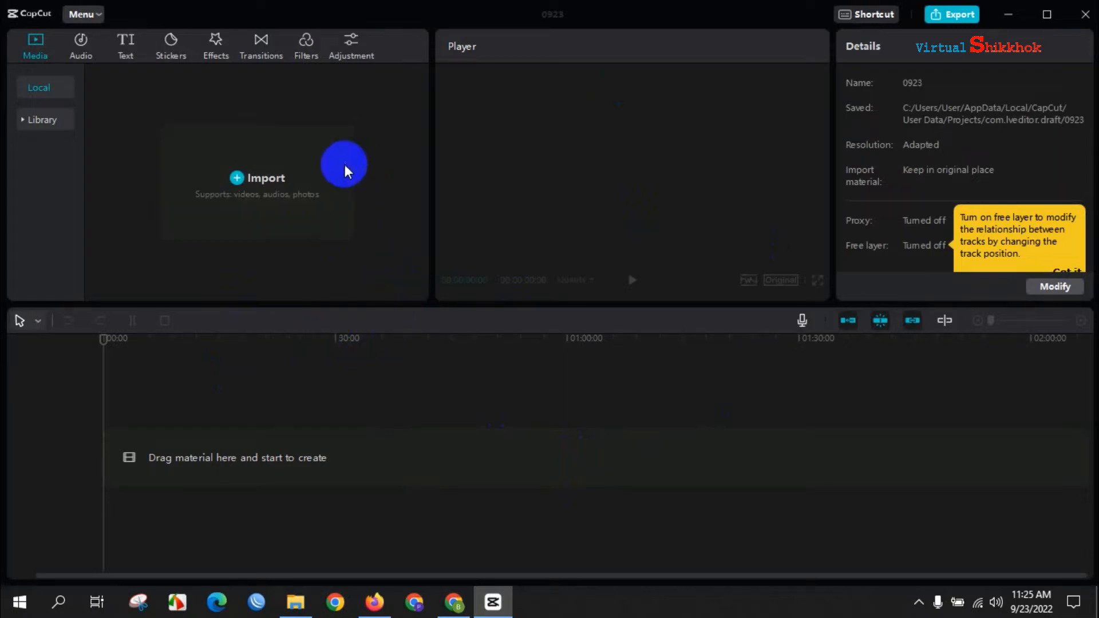
pyautogui.click(254, 182)
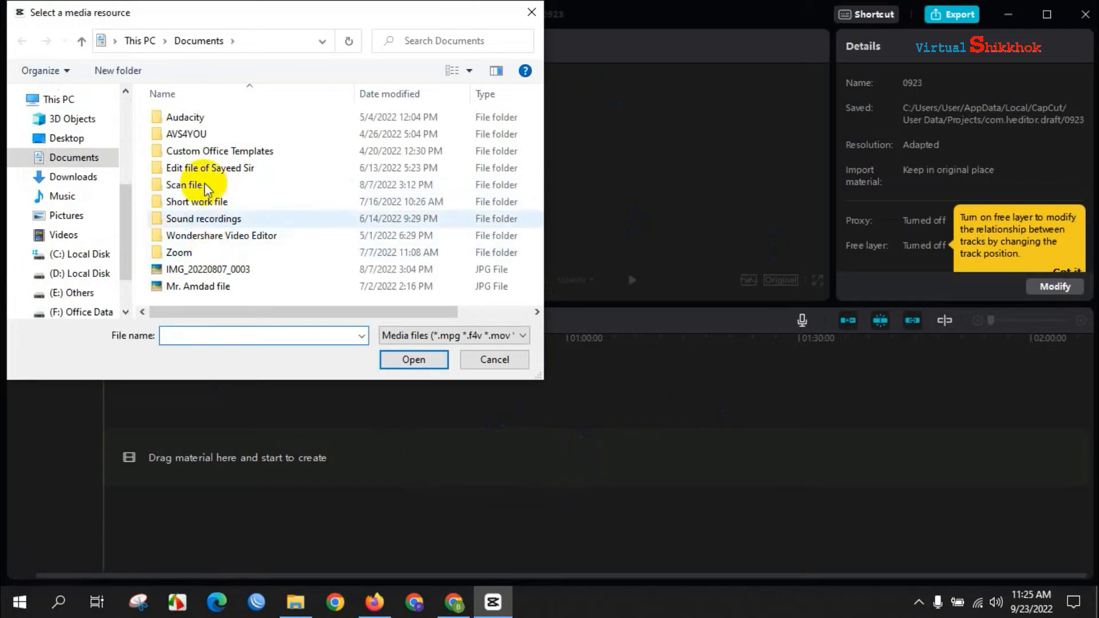
pyautogui.click(81, 235)
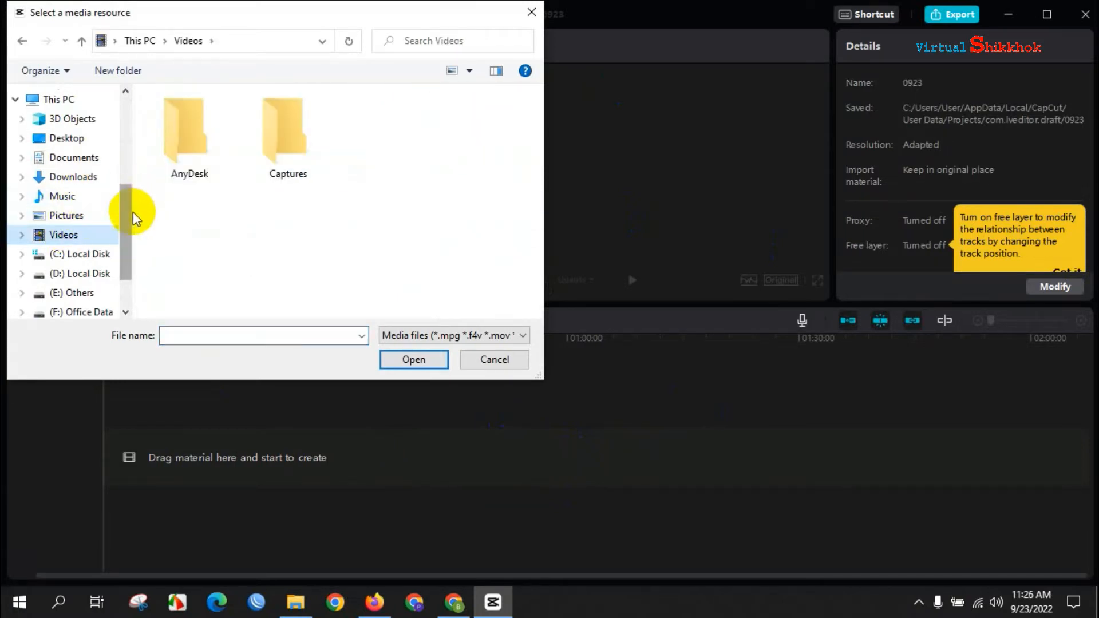
pyautogui.scroll(-1, 128, 216)
pyautogui.click(81, 247)
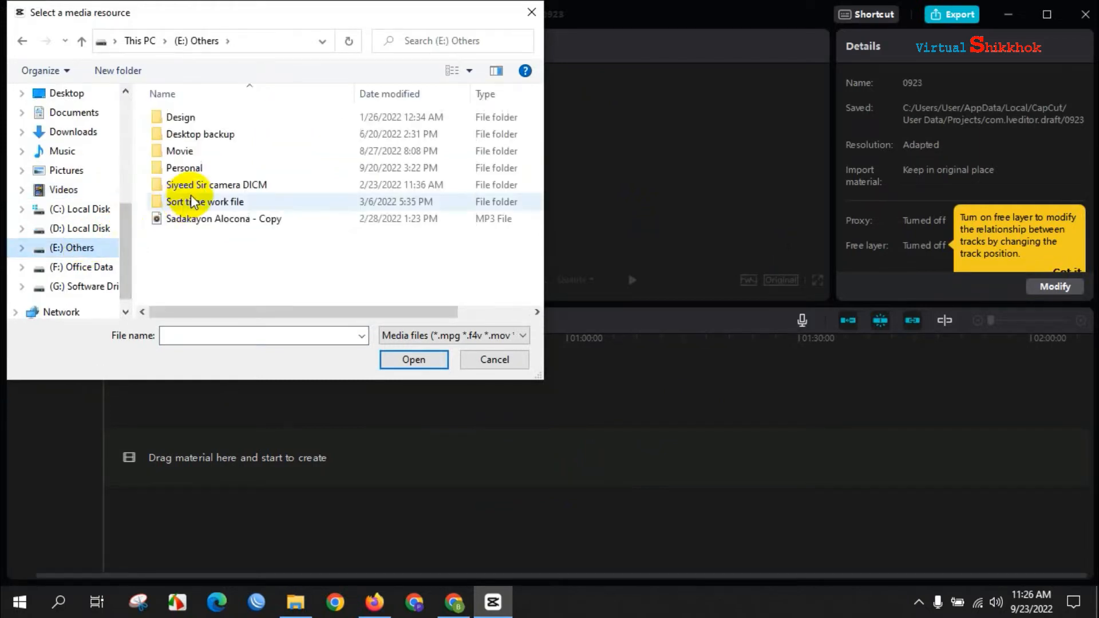
pyautogui.doubleClick(183, 151)
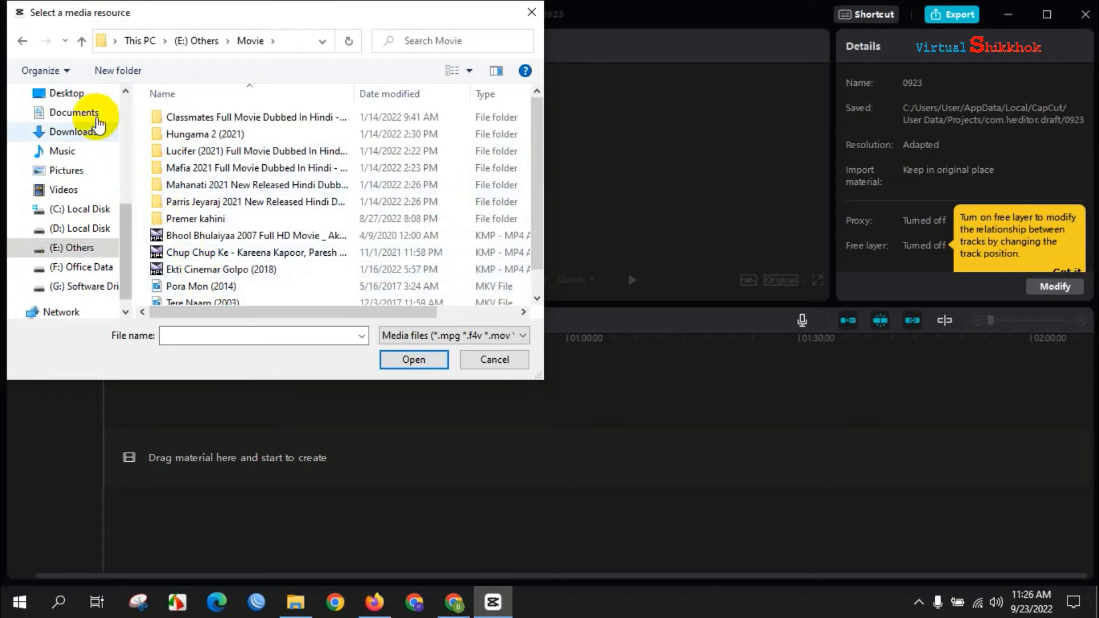
pyautogui.click(22, 41)
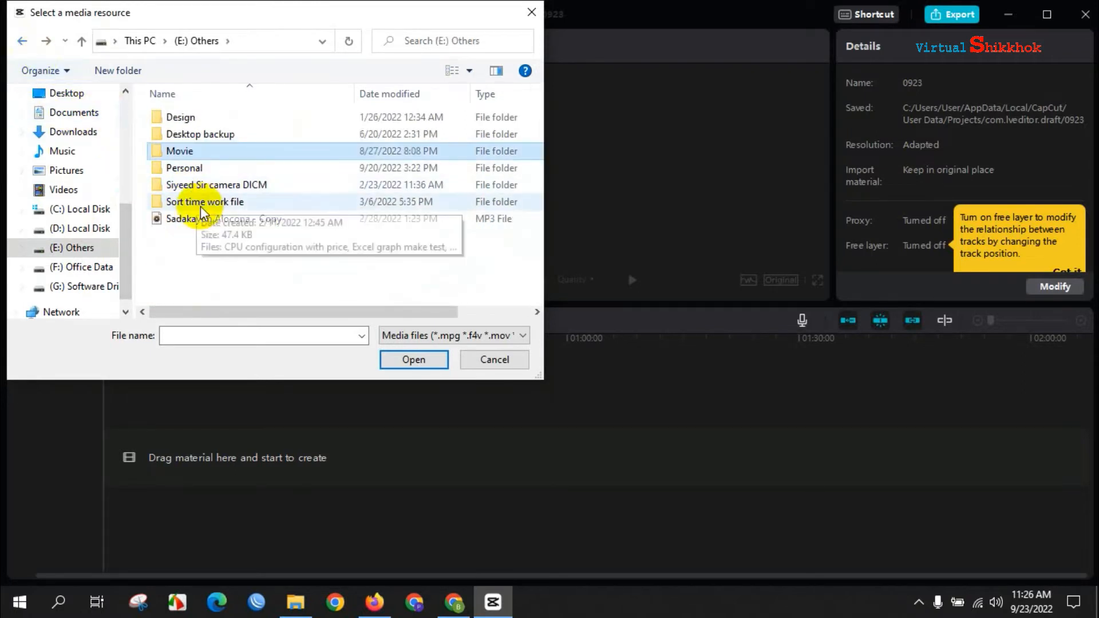
pyautogui.doubleClick(192, 169)
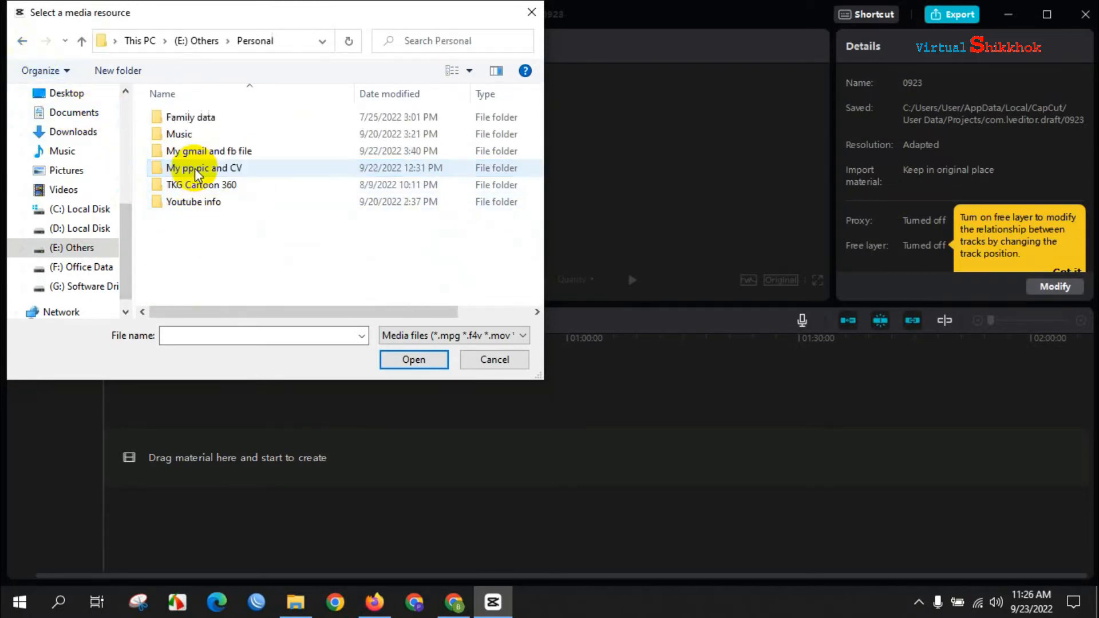
pyautogui.doubleClick(182, 200)
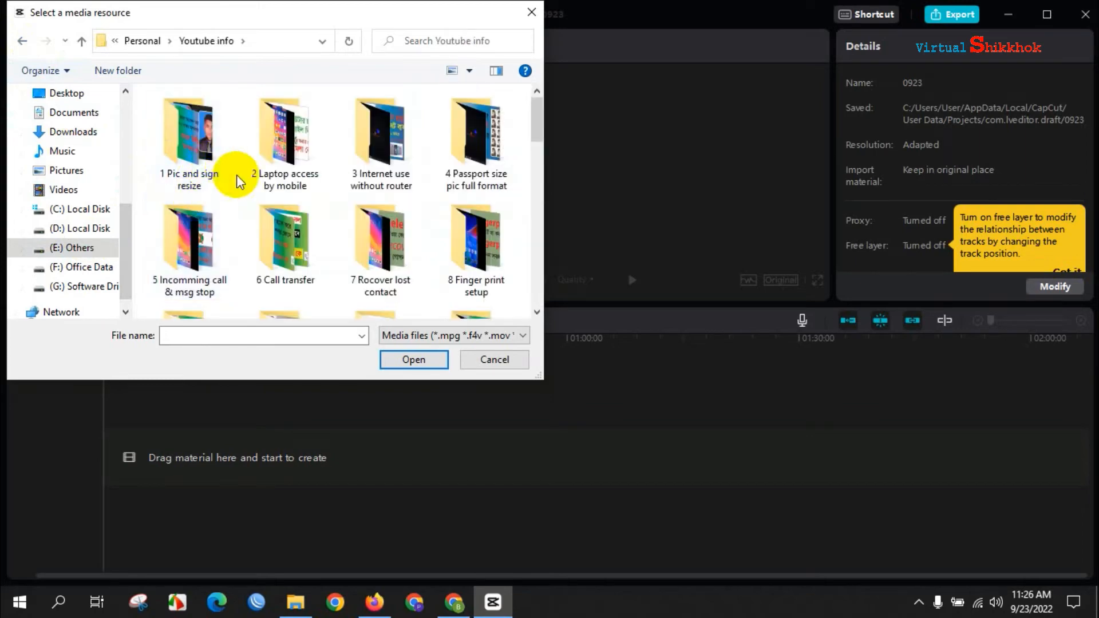
pyautogui.scroll(-5, 241, 183)
pyautogui.scroll(-5, 240, 183)
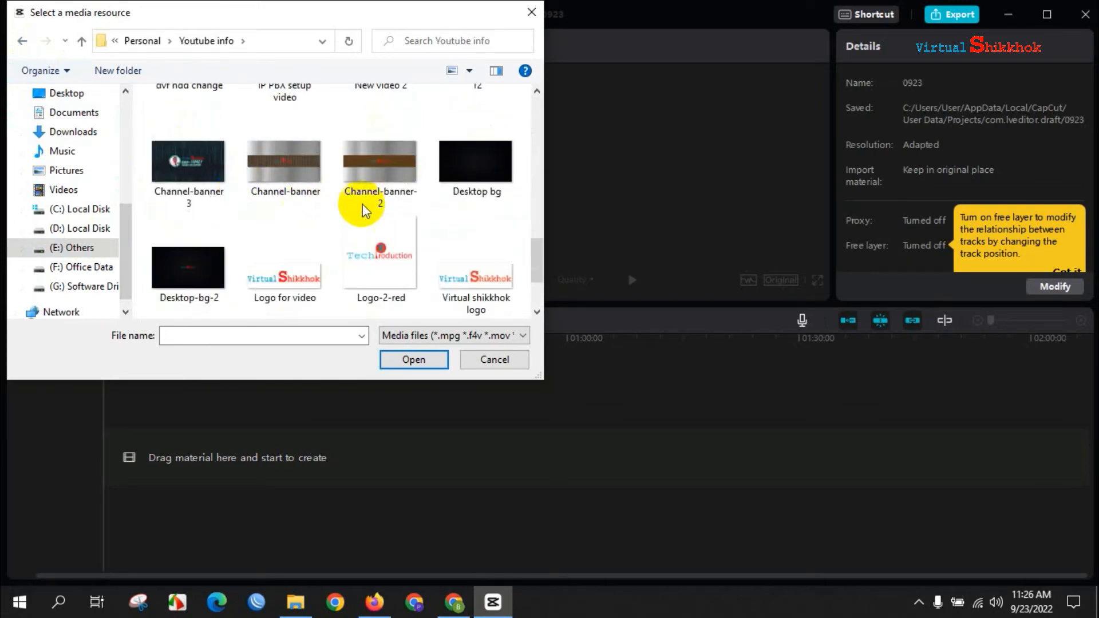
pyautogui.moveTo(537, 247); pyautogui.dragTo(541, 224)
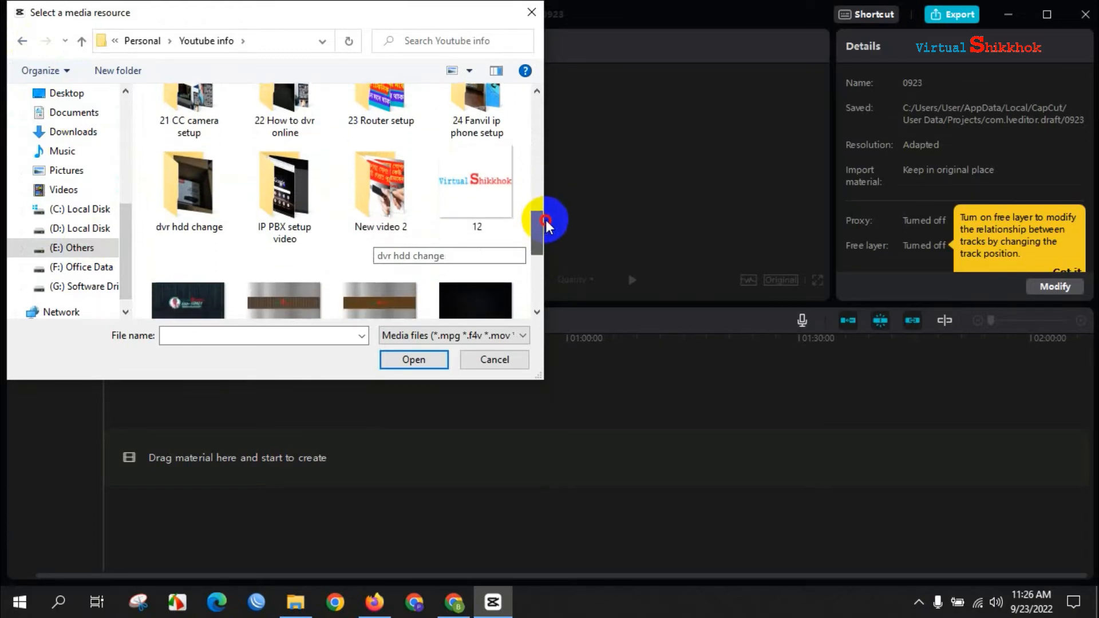
pyautogui.click(194, 194)
pyautogui.doubleClick(194, 194)
pyautogui.click(189, 144)
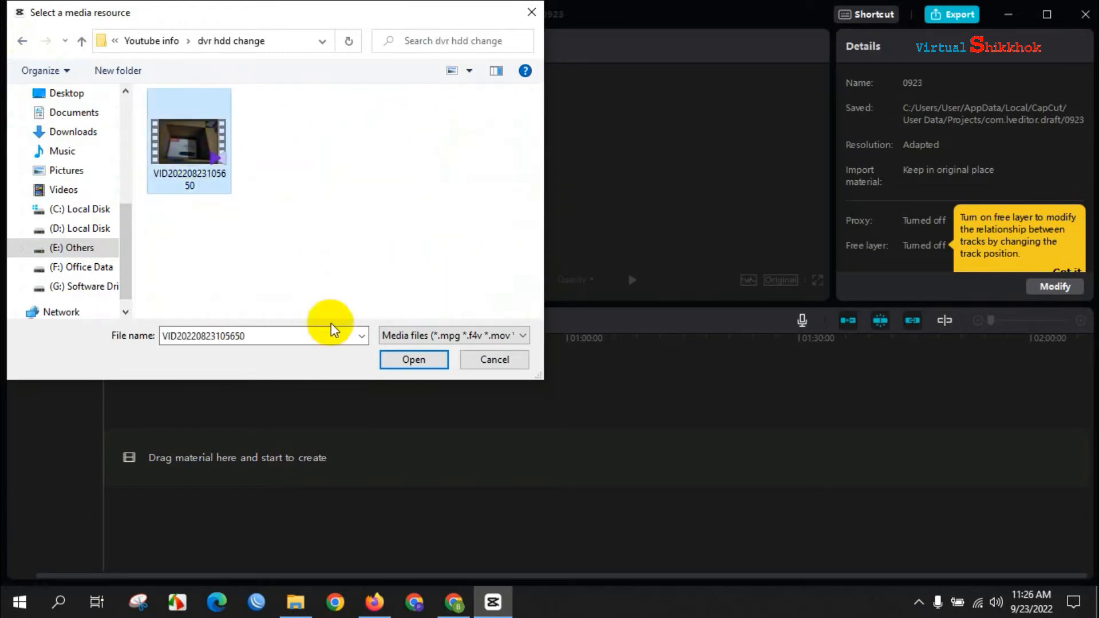
pyautogui.click(407, 361)
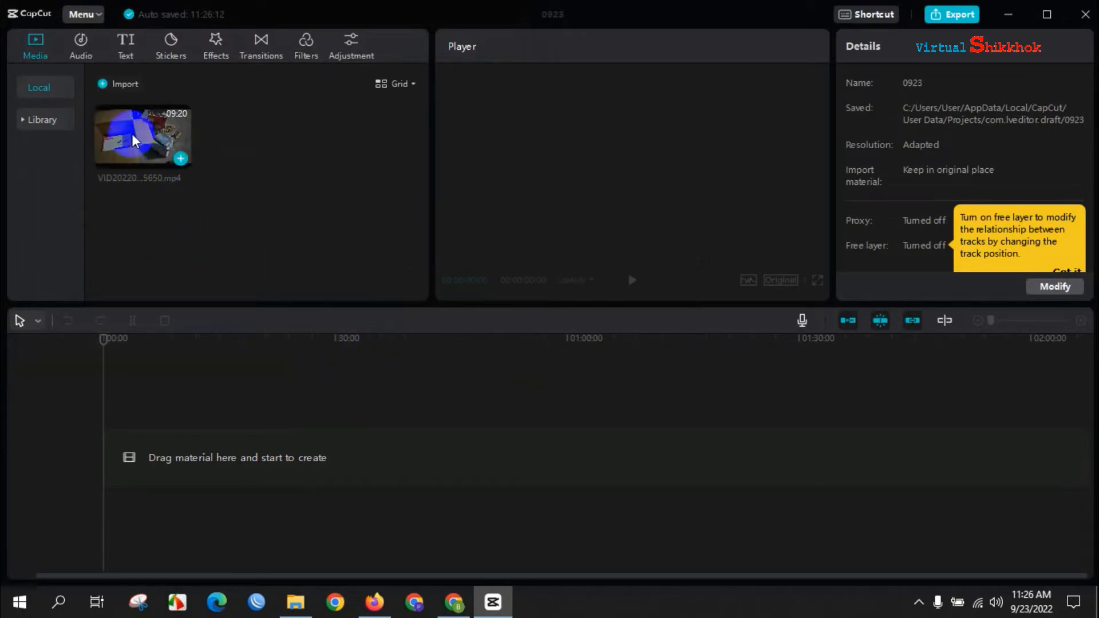
# Step: Place the imported video at the start of the timeline and briefly play its opening in the preview
pyautogui.moveTo(140, 147); pyautogui.dragTo(272, 476)
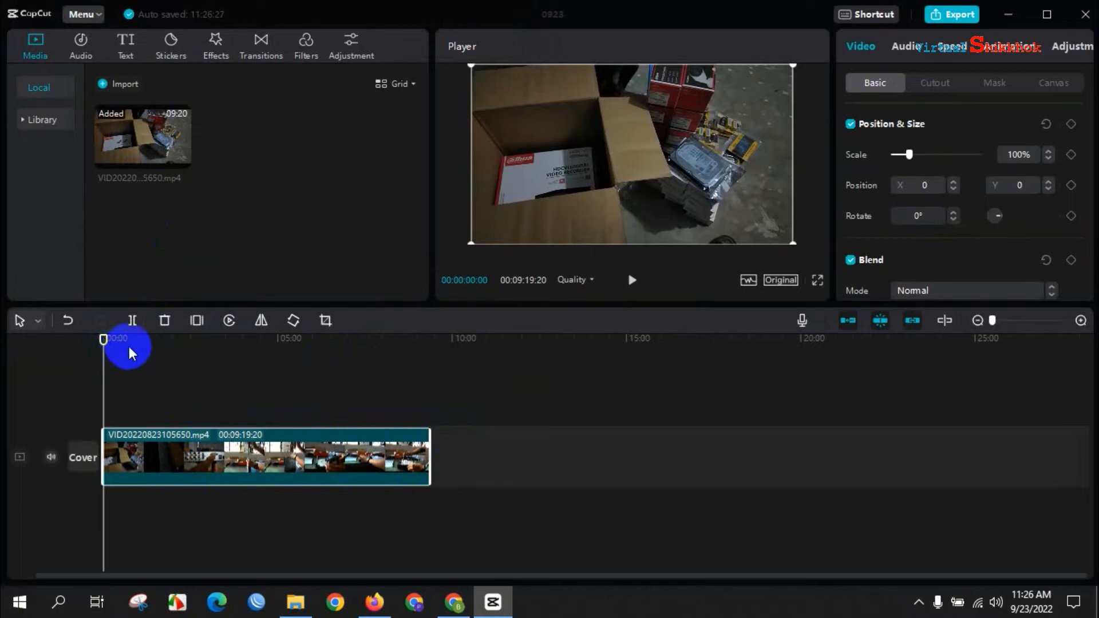
pyautogui.click(632, 280)
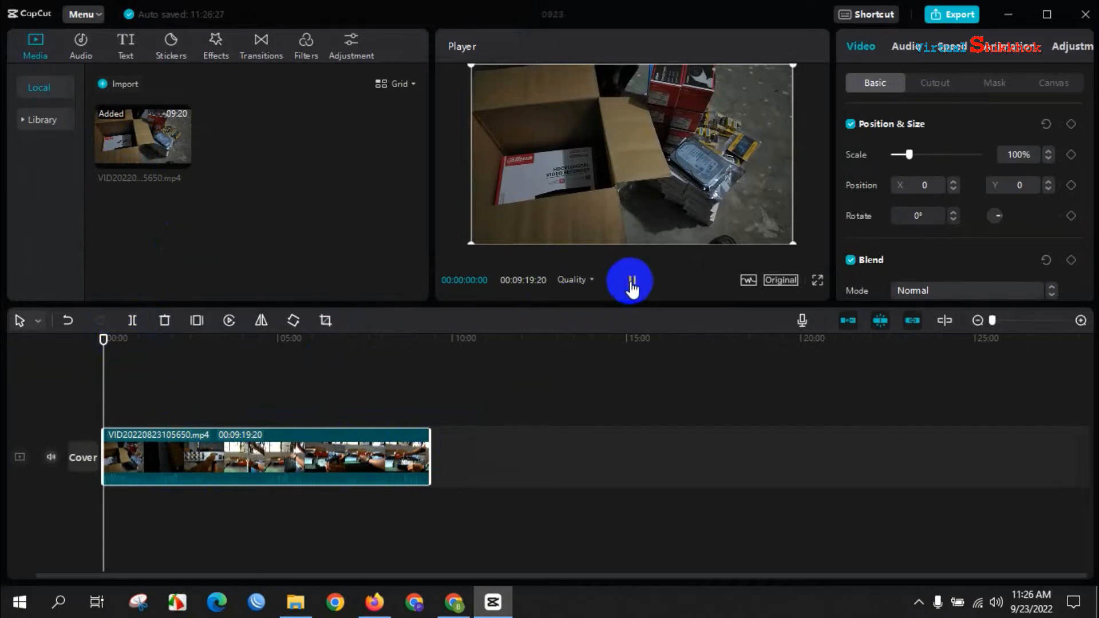
pyautogui.click(632, 280)
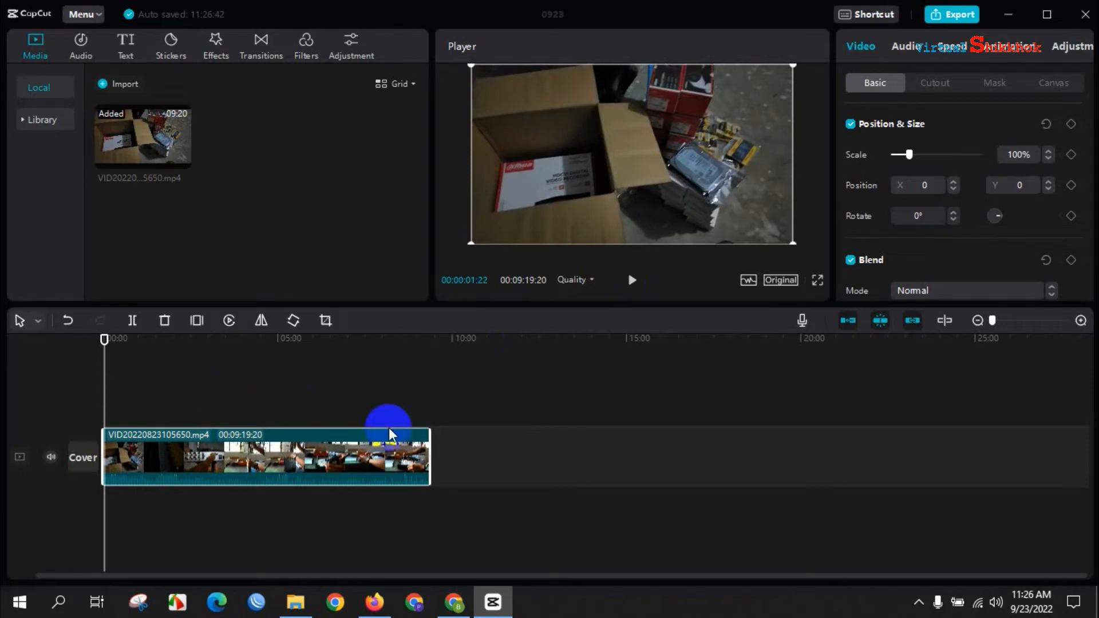
# Step: Lower the computer's sound volume to 10
pyautogui.press('XF86AudioLowerVolume')
pyautogui.press('XF86AudioLowerVolume')
pyautogui.press('XF86AudioLowerVolume')
pyautogui.press('XF86AudioLowerVolume')
pyautogui.press('XF86AudioLowerVolume')
pyautogui.press('XF86AudioLowerVolume')
pyautogui.press('XF86AudioLowerVolume')
pyautogui.press('XF86AudioLowerVolume')
pyautogui.press('XF86AudioLowerVolume')
pyautogui.press('XF86AudioLowerVolume')
pyautogui.press('XF86AudioLowerVolume')
pyautogui.press('XF86AudioLowerVolume')
pyautogui.press('XF86AudioLowerVolume')
pyautogui.press('XF86AudioLowerVolume')
pyautogui.press('XF86AudioLowerVolume')
pyautogui.press('XF86AudioLowerVolume')
pyautogui.press('XF86AudioLowerVolume')
pyautogui.press('XF86AudioLowerVolume')
pyautogui.press('XF86AudioLowerVolume')
pyautogui.press('XF86AudioLowerVolume')
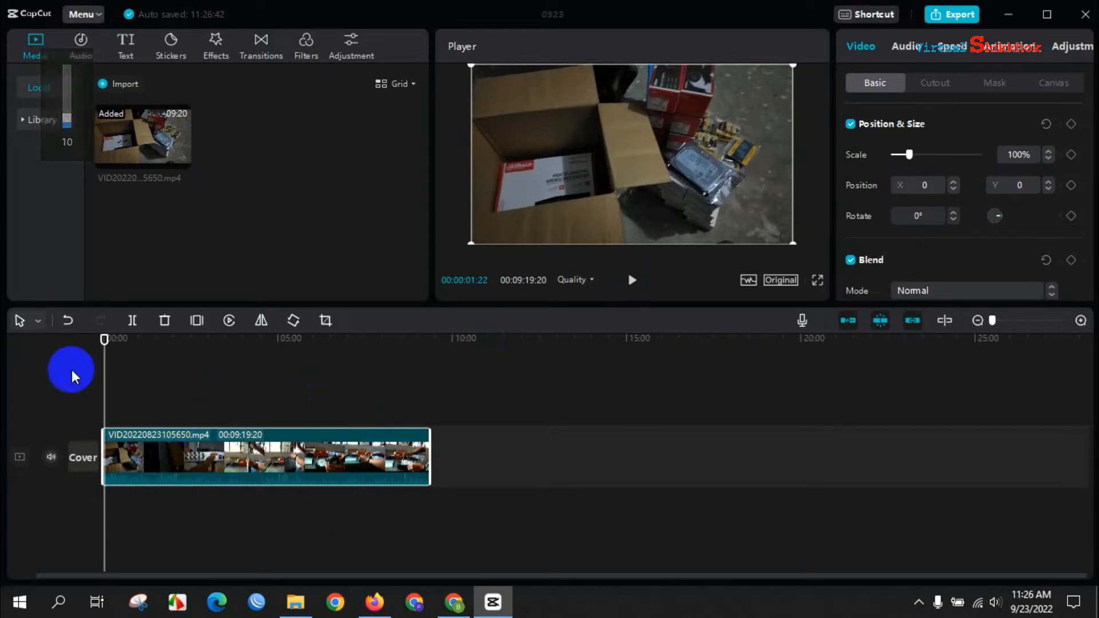
# Step: Split the timeline clip at 00:00:49:26 and again at 00:01:30:02
pyautogui.click(132, 339)
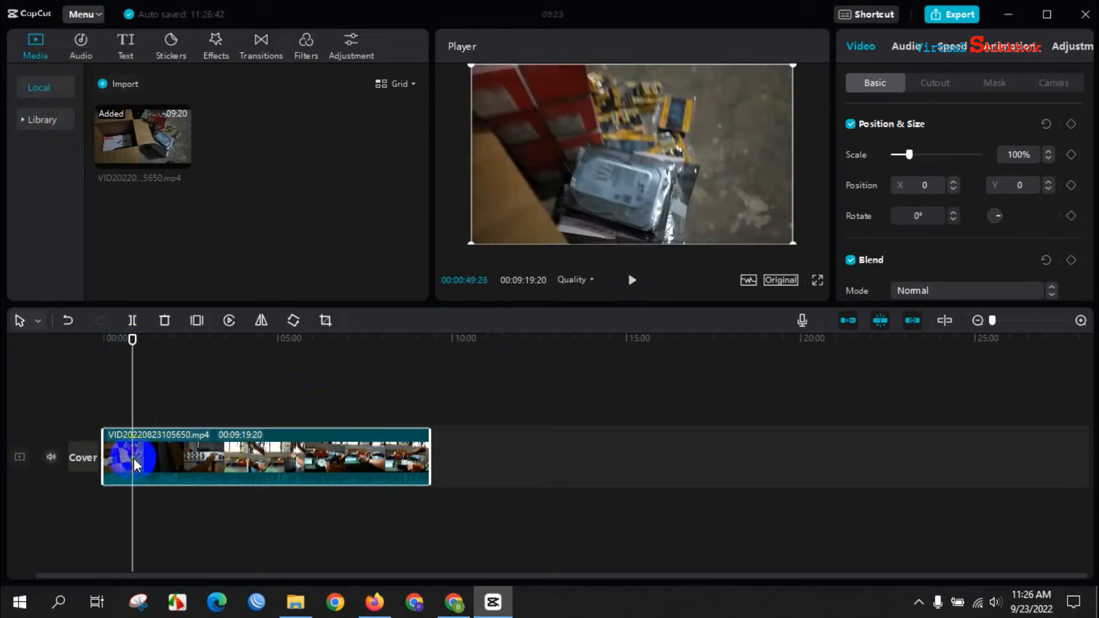
pyautogui.click(133, 321)
pyautogui.click(162, 472)
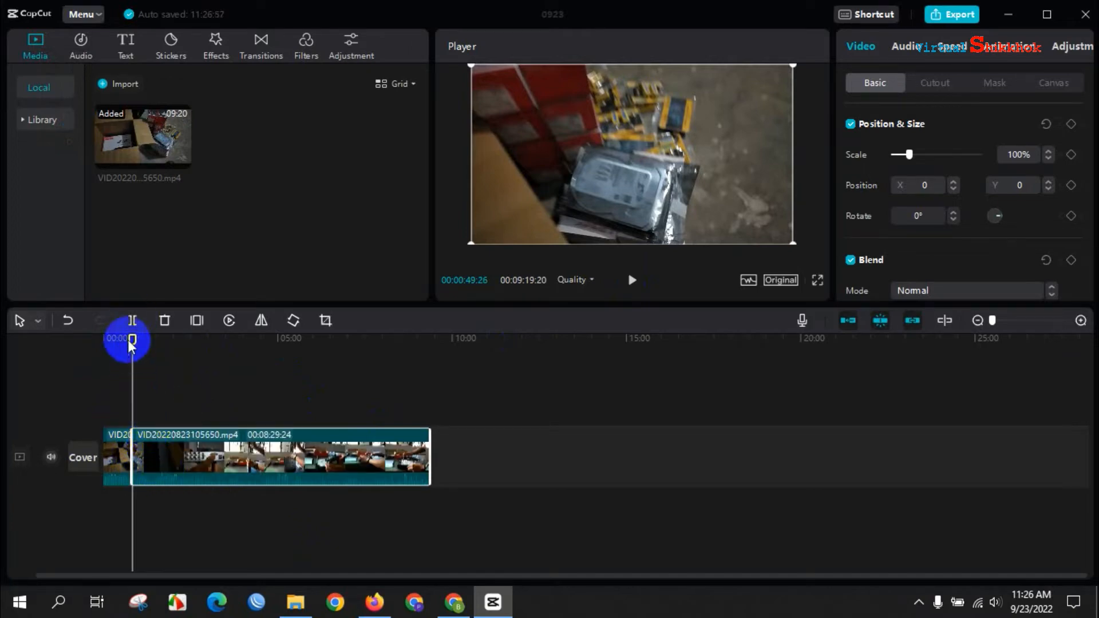
pyautogui.moveTo(133, 339); pyautogui.dragTo(157, 346)
pyautogui.click(163, 457)
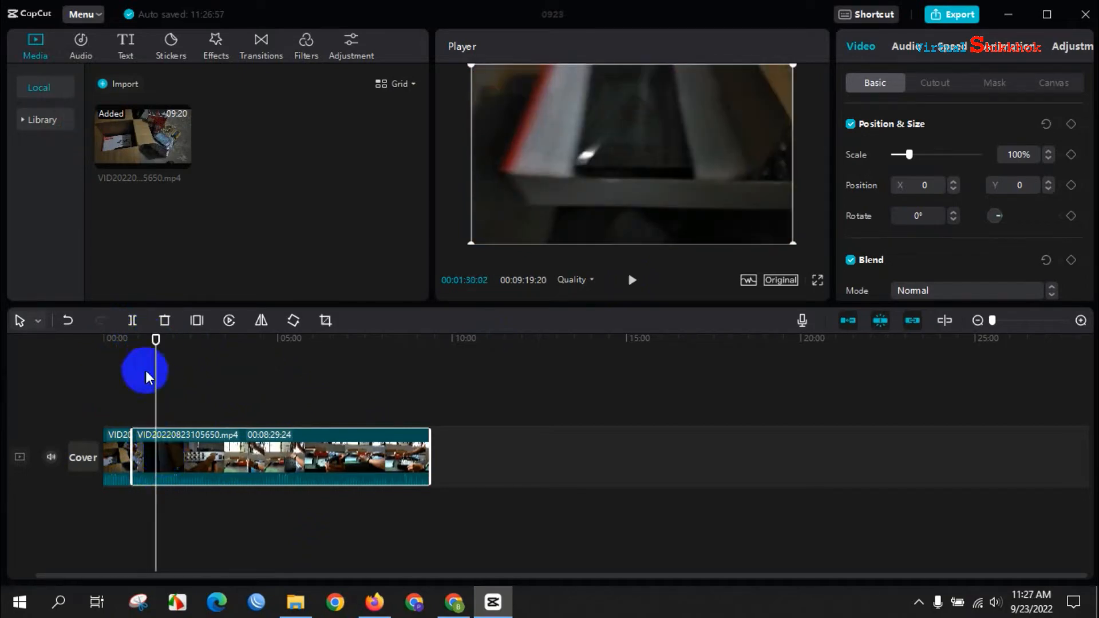
pyautogui.click(133, 320)
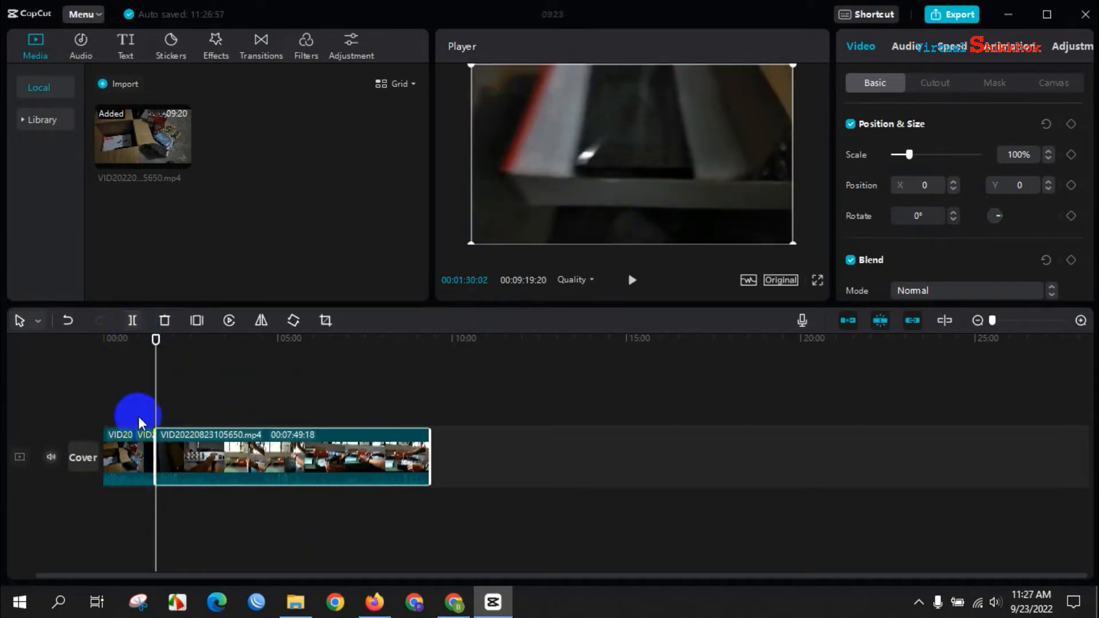
# Step: Delete the short middle segment between the two splits from the timeline
pyautogui.click(142, 457)
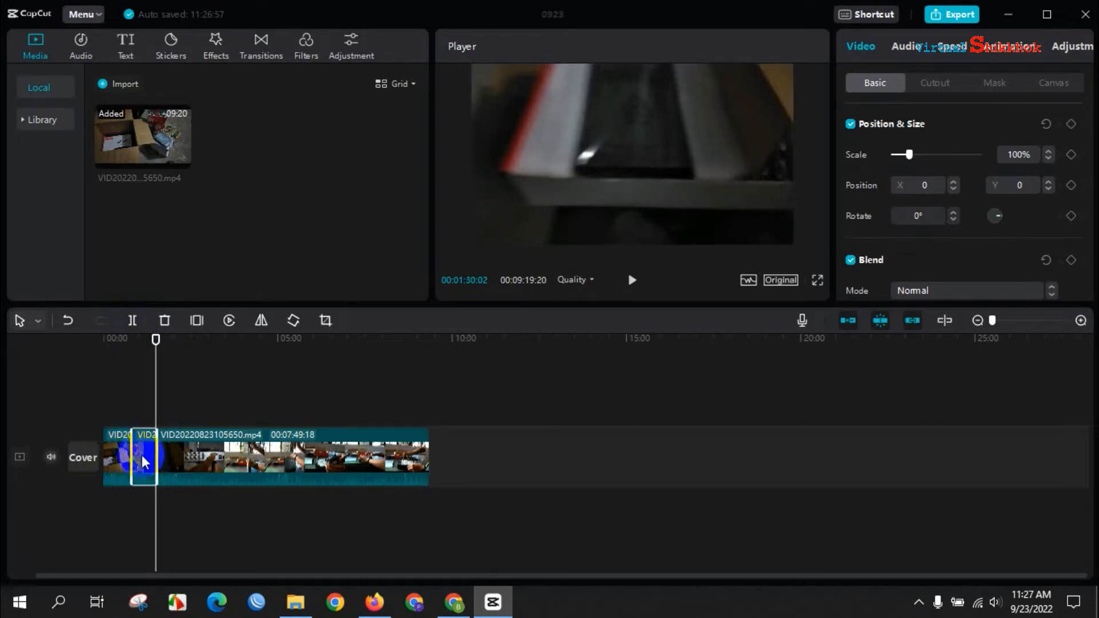
pyautogui.rightClick(143, 451)
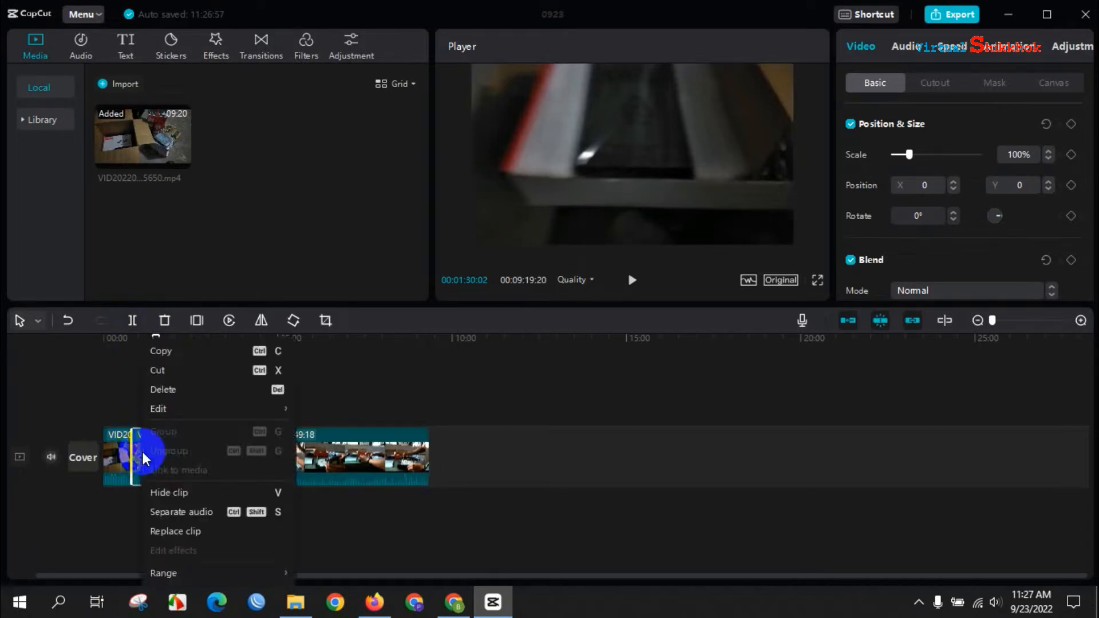
pyautogui.click(163, 390)
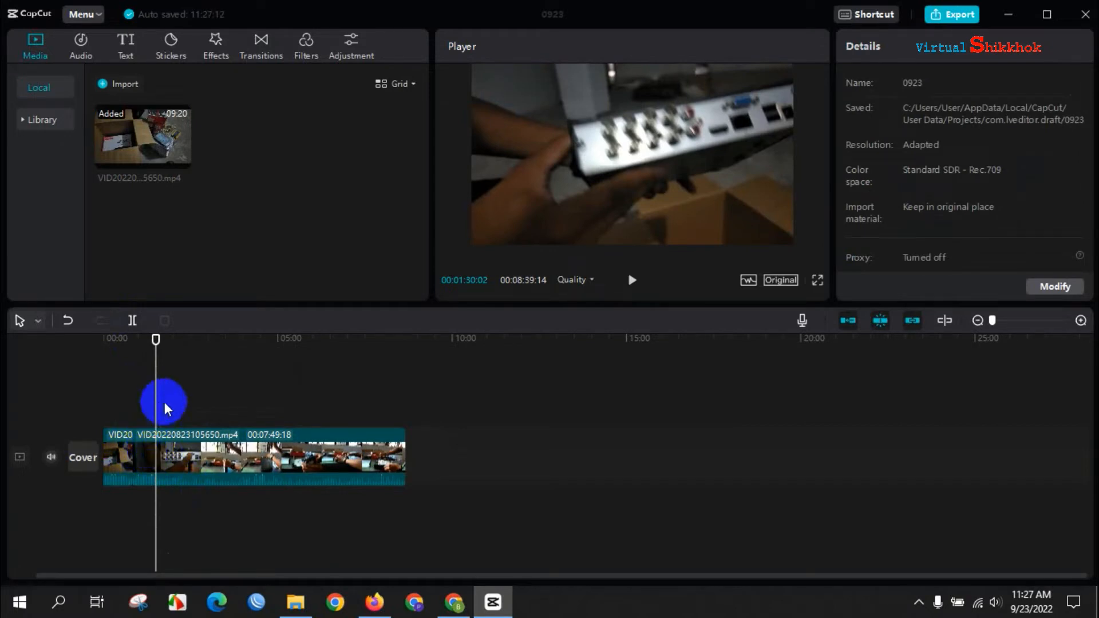
# Step: Move the playhead to the end of the remaining clip at 00:08:39:14
pyautogui.click(193, 456)
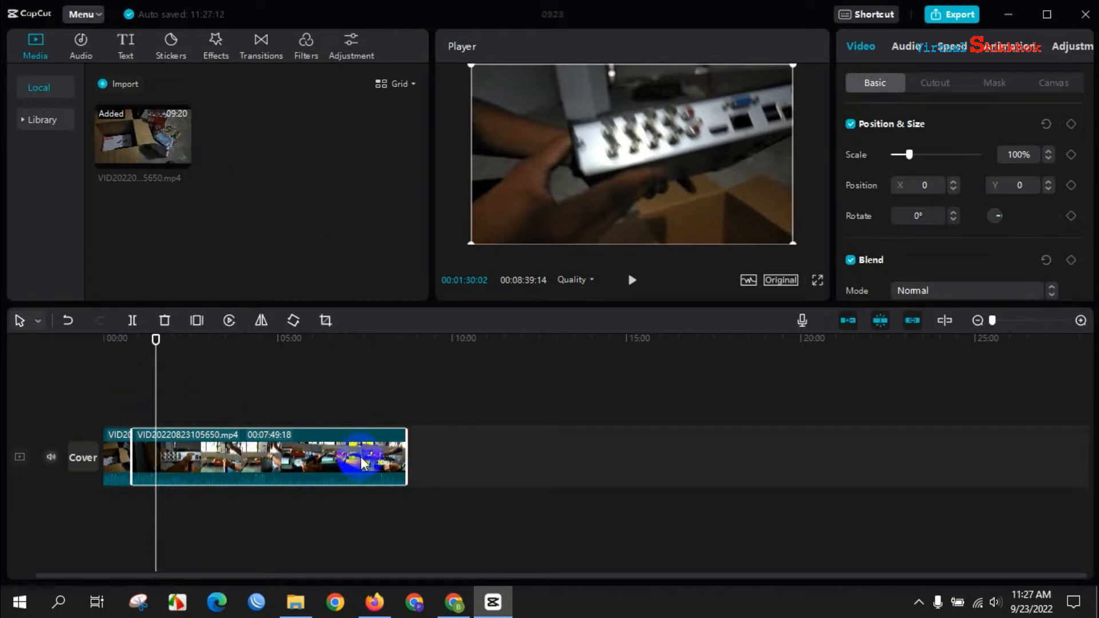
pyautogui.click(406, 338)
pyautogui.moveTo(406, 338); pyautogui.dragTo(411, 341)
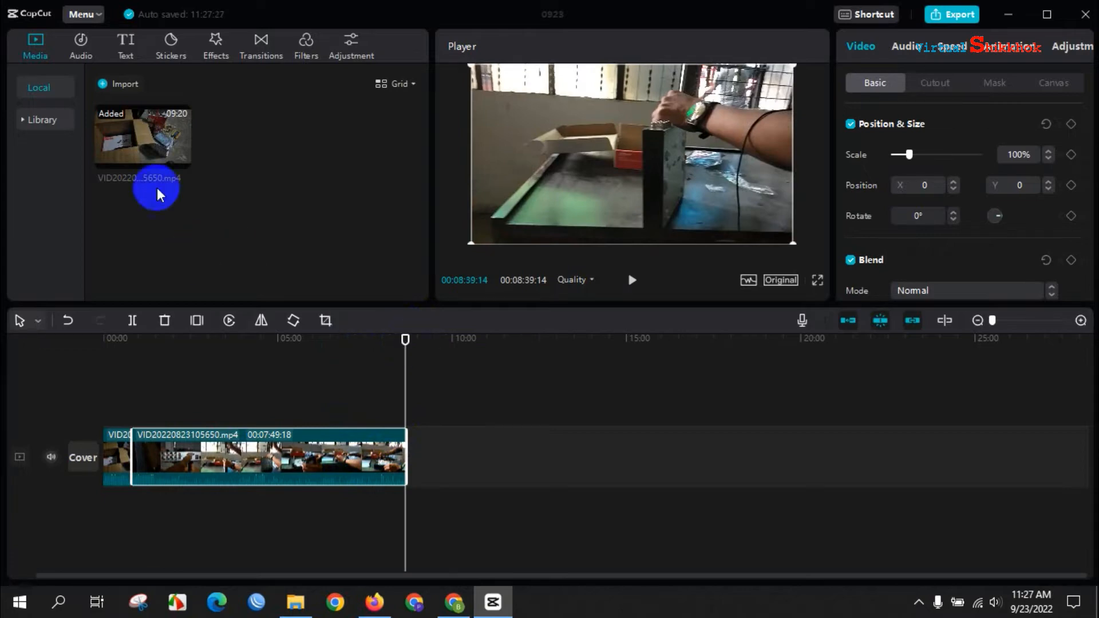
# Step: Import the IP phone setup process video from the 24 Fanvil ip phone setup folder under E:, Personal, Youtube info
pyautogui.click(117, 81)
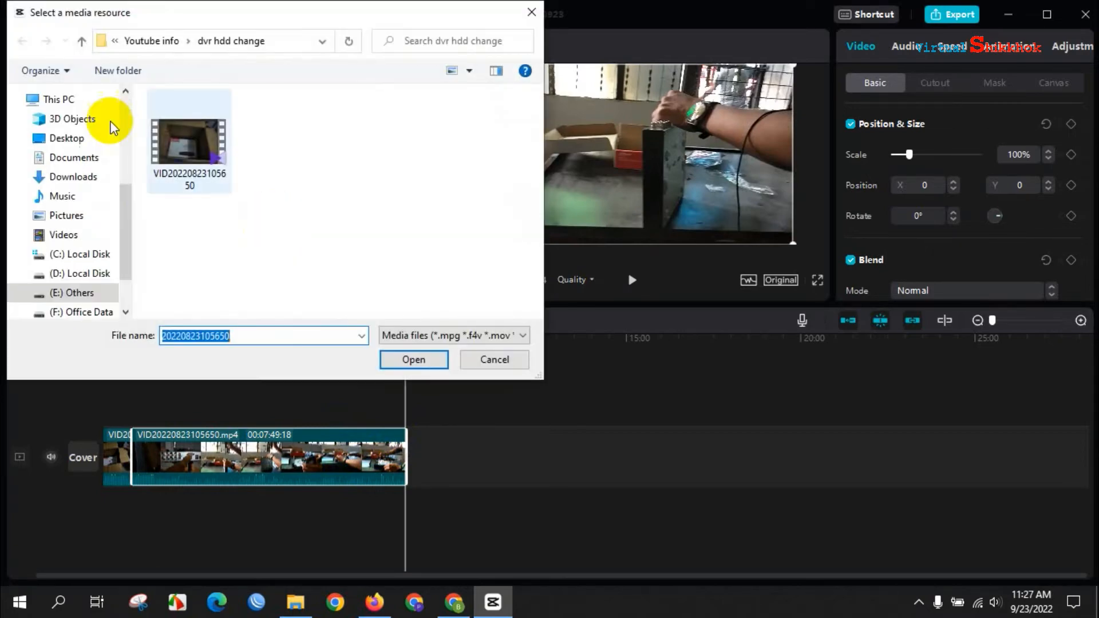
pyautogui.click(80, 291)
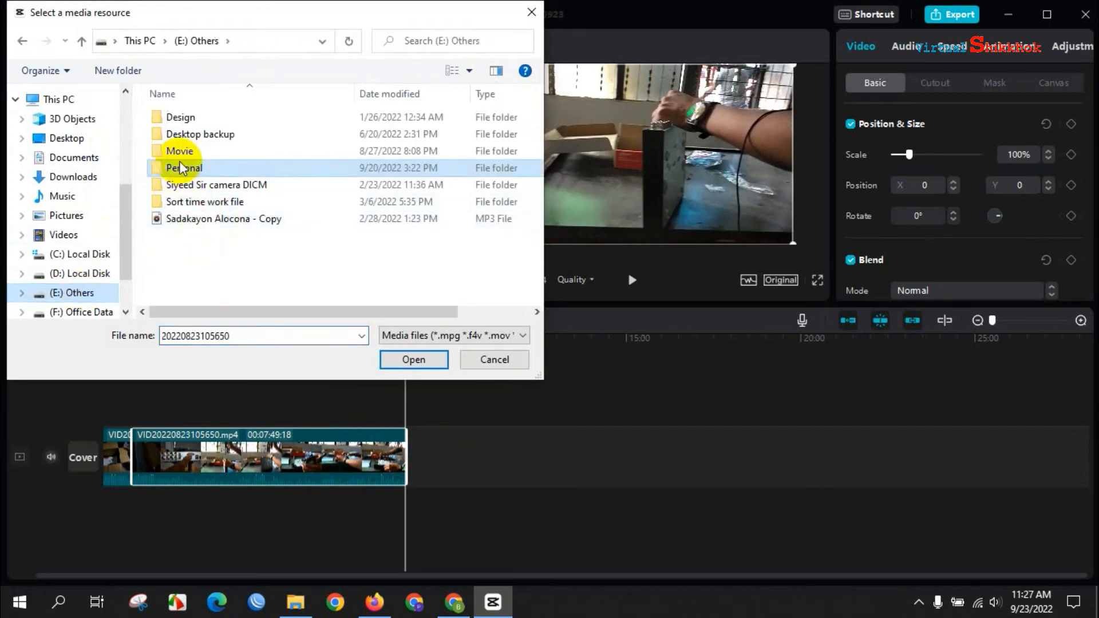
pyautogui.doubleClick(177, 168)
pyautogui.doubleClick(203, 206)
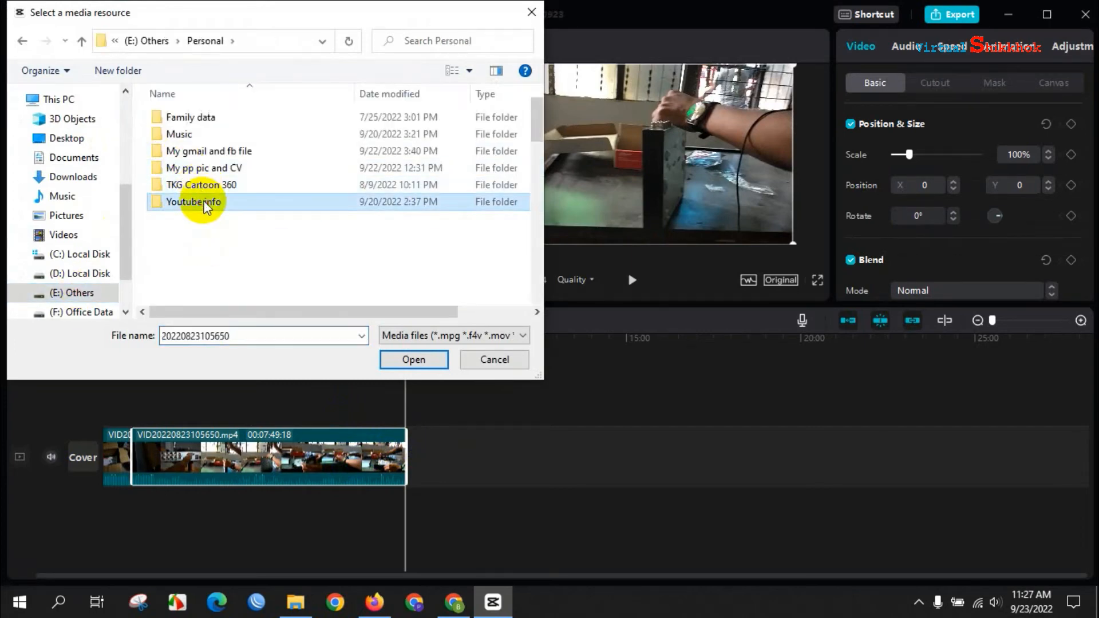
pyautogui.scroll(-10, 223, 226)
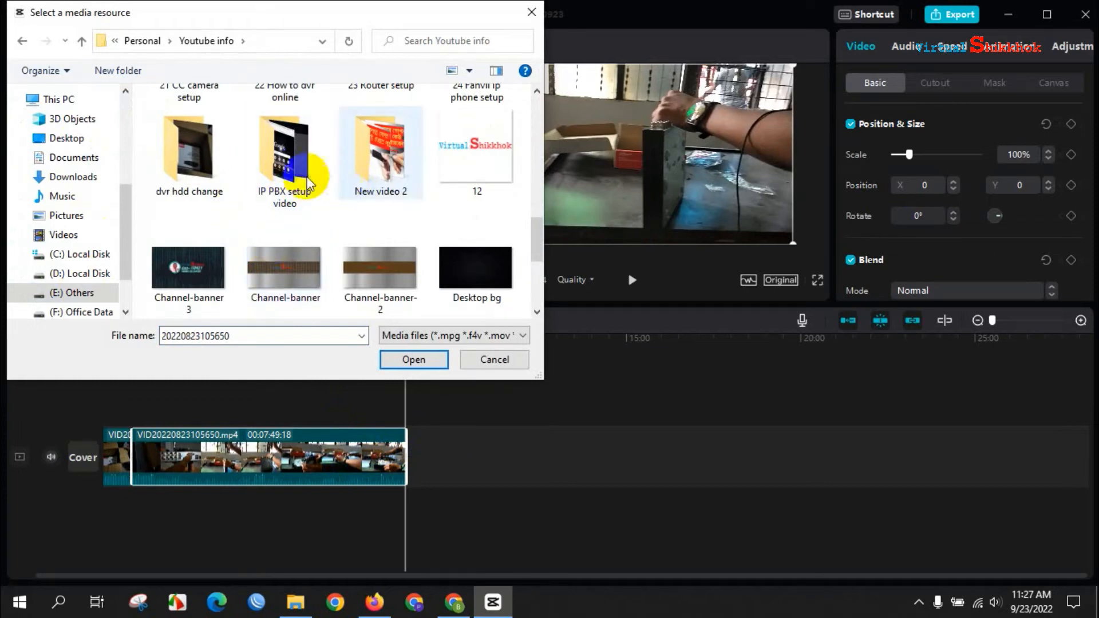
pyautogui.doubleClick(276, 176)
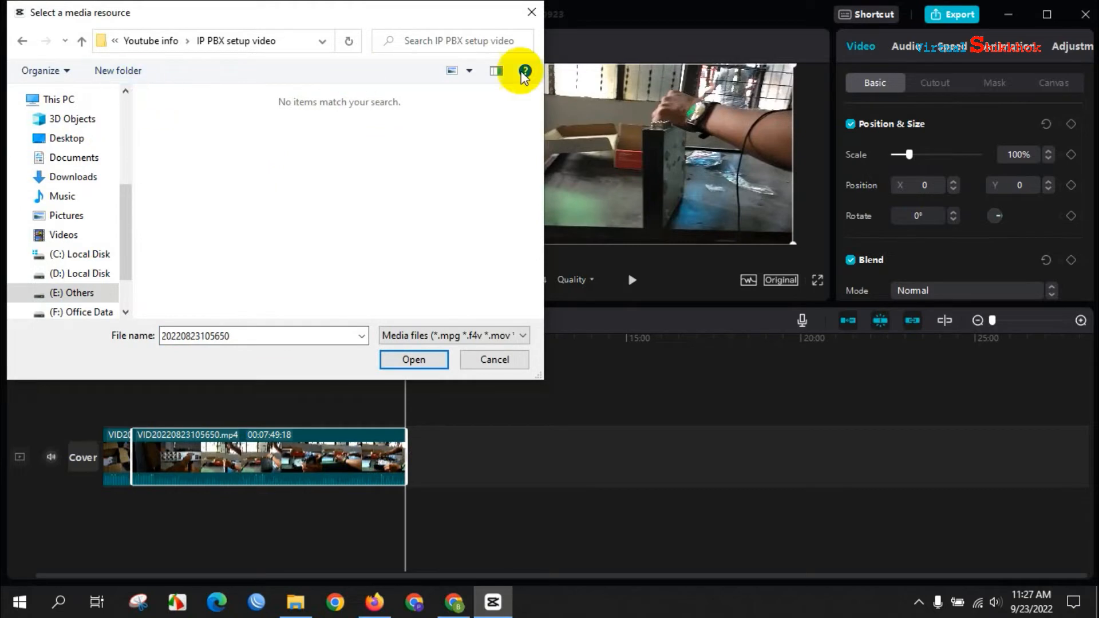
pyautogui.click(23, 42)
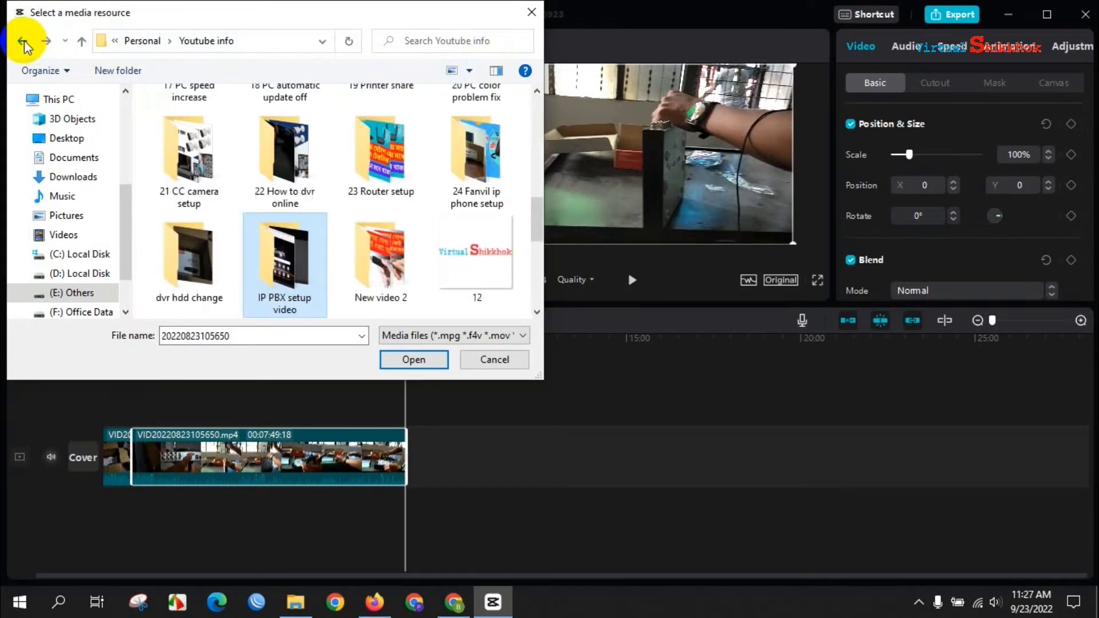
pyautogui.click(470, 172)
pyautogui.doubleClick(470, 171)
pyautogui.click(198, 158)
pyautogui.click(396, 355)
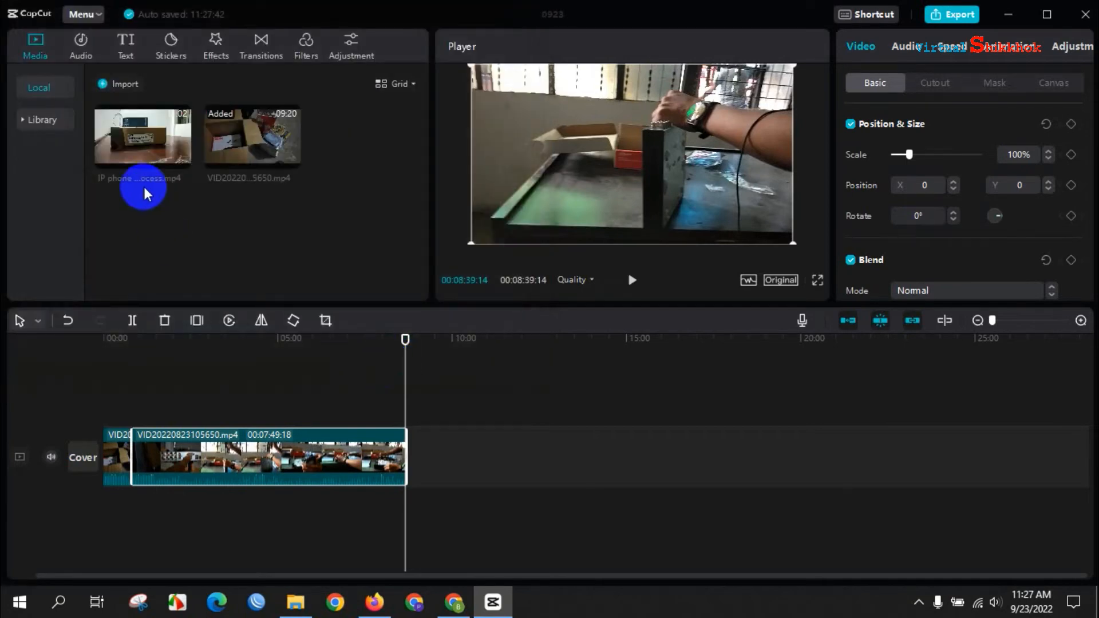
# Step: Add the IP phone setup process clip to the end of the main track, directly after the existing clips
pyautogui.moveTo(133, 144); pyautogui.dragTo(402, 454)
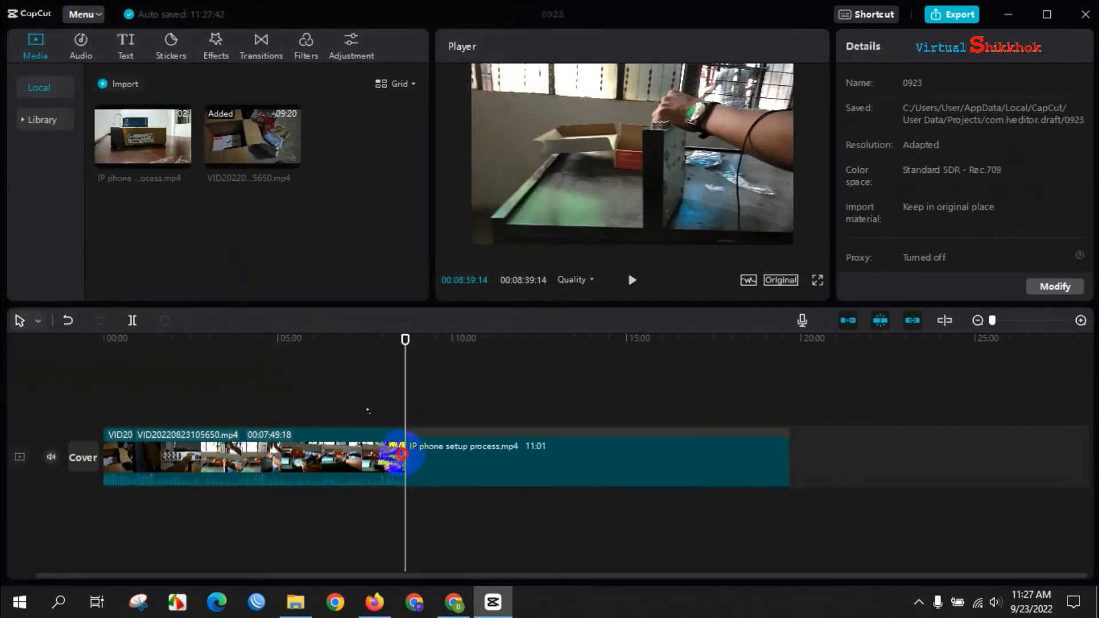
pyautogui.click(481, 458)
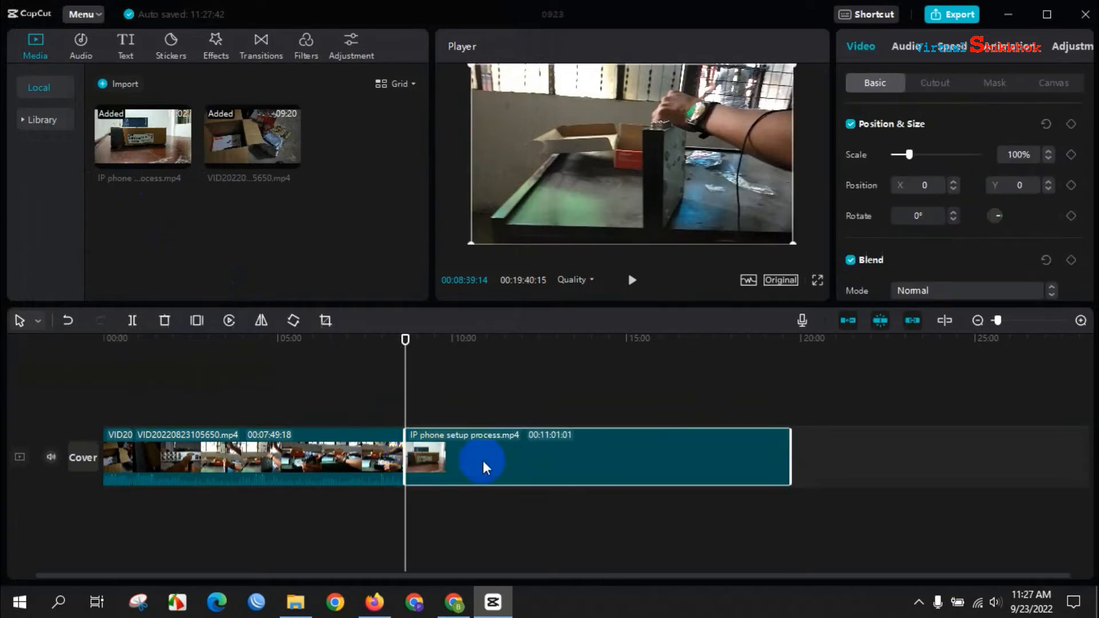
# Step: Split the IP phone setup process clip at 00:09:54:13 and delete the part after the split
pyautogui.click(449, 336)
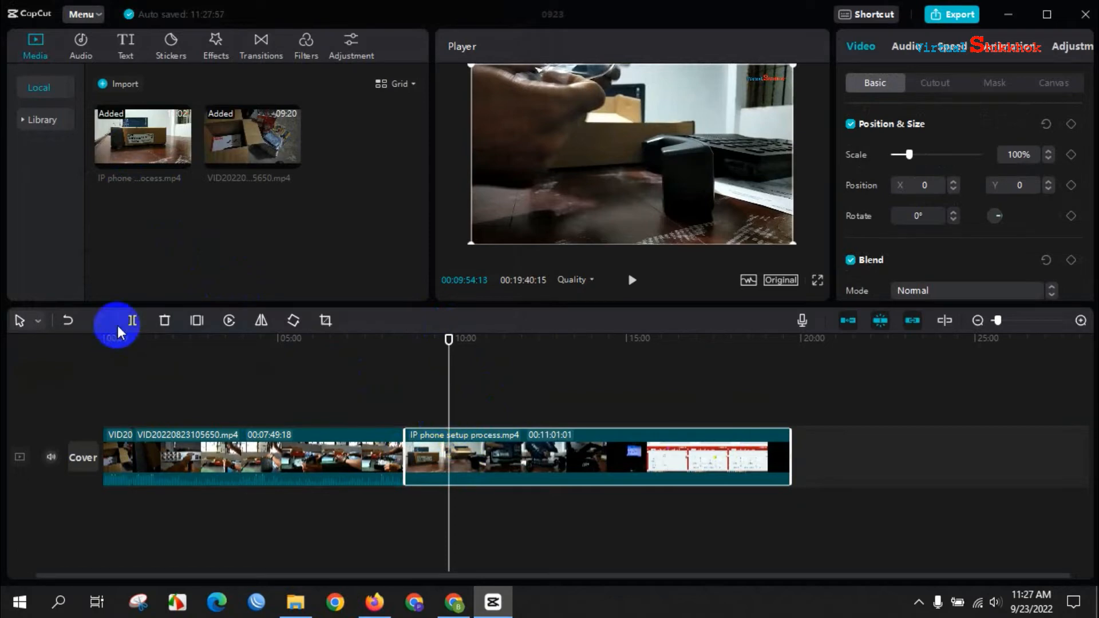
pyautogui.click(134, 320)
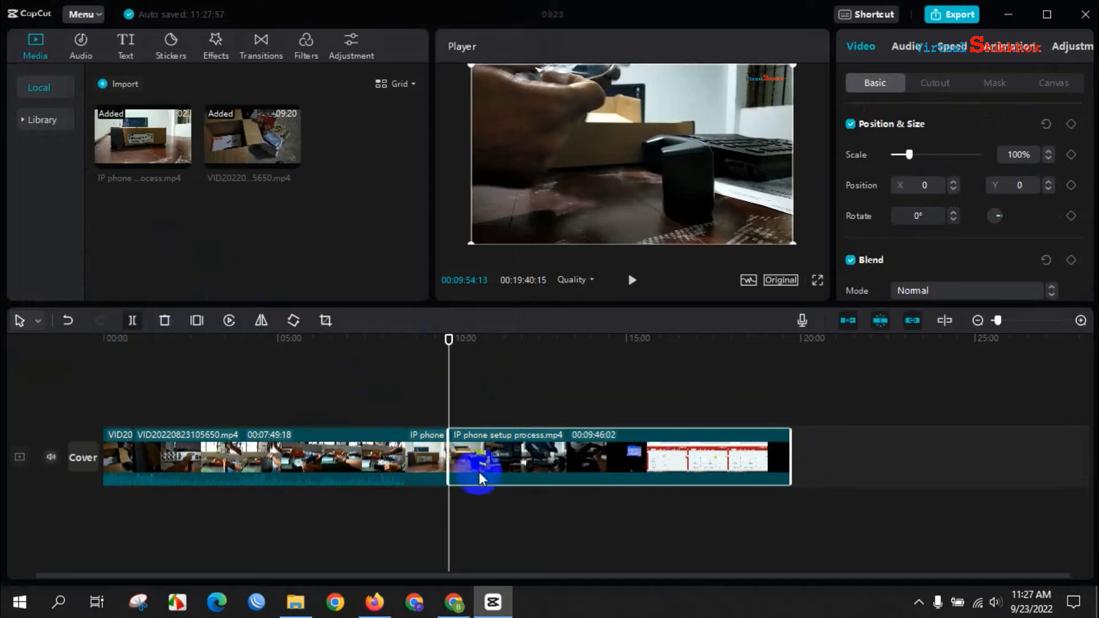
pyautogui.rightClick(539, 452)
pyautogui.click(565, 389)
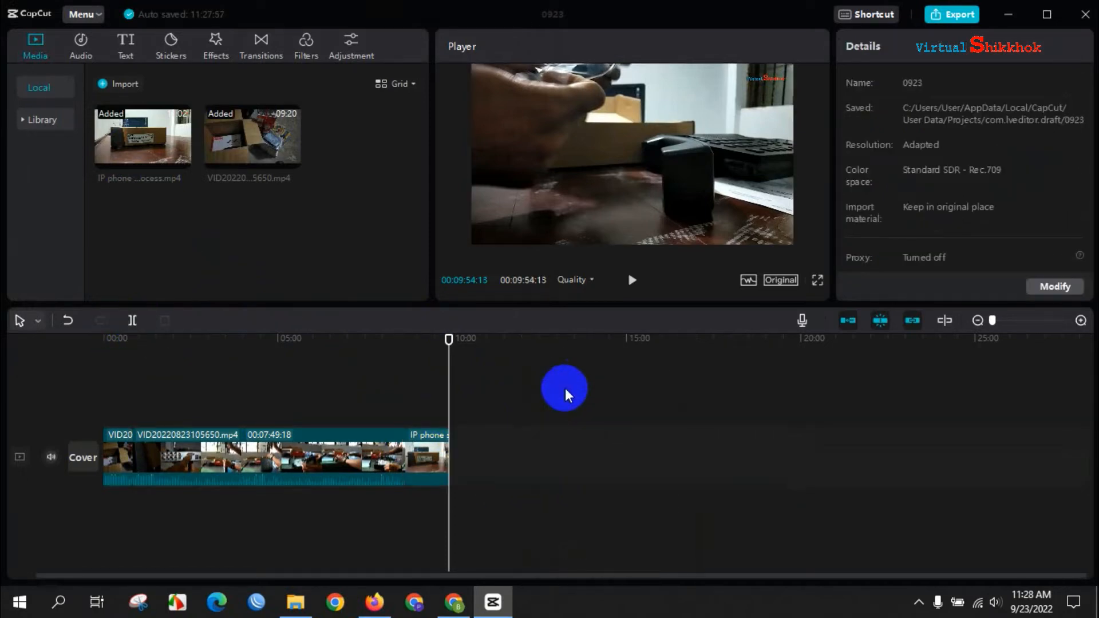
pyautogui.click(213, 453)
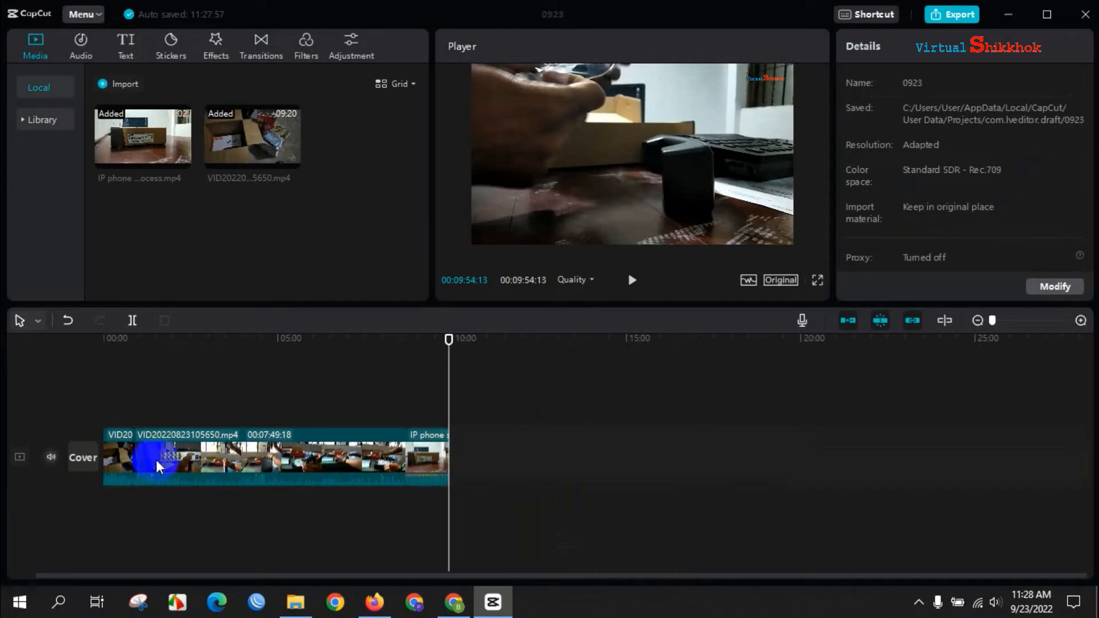
pyautogui.click(138, 452)
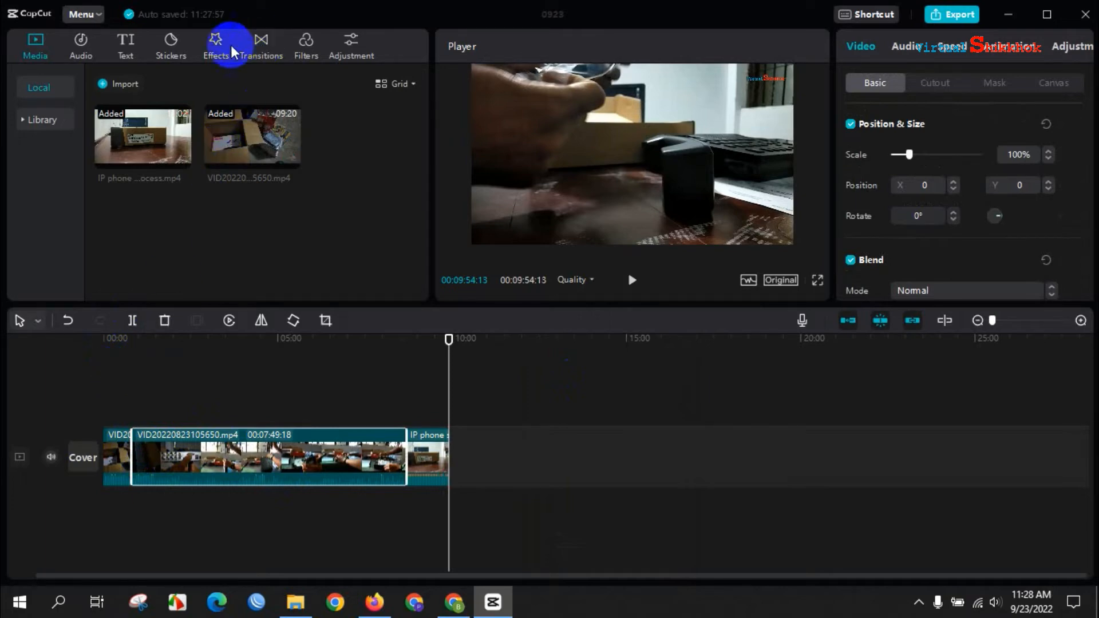
pyautogui.click(261, 48)
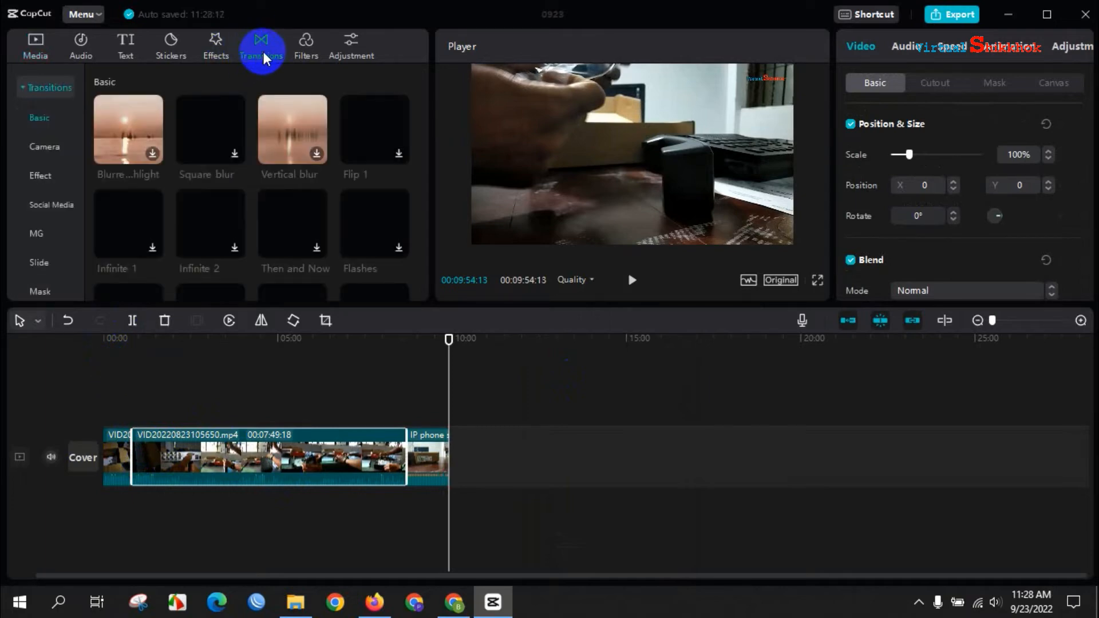
pyautogui.click(307, 51)
pyautogui.click(216, 49)
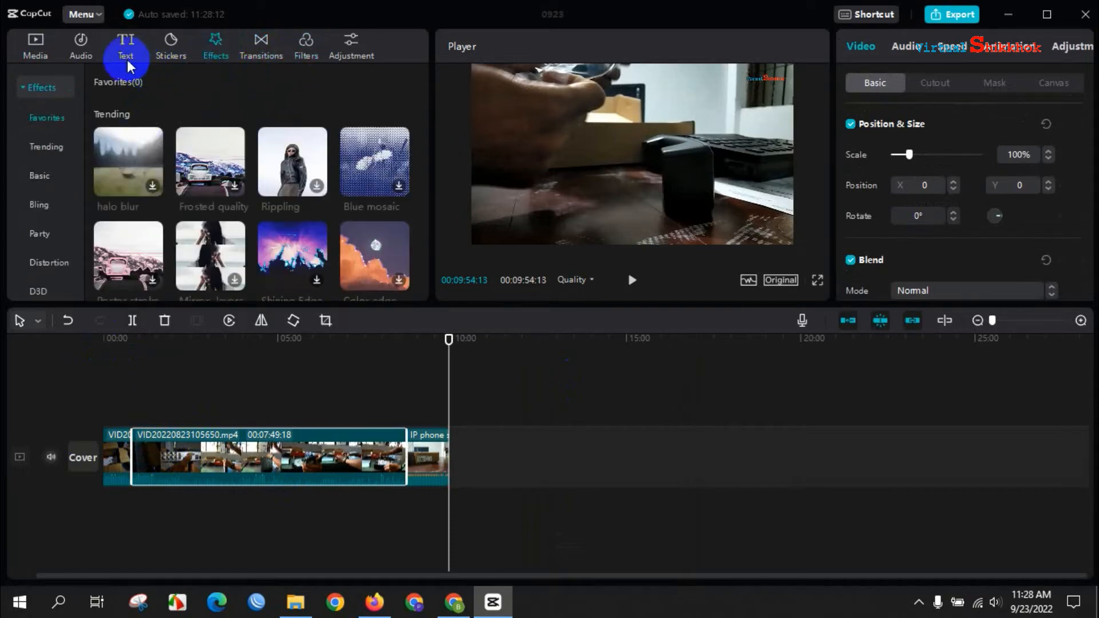
# Step: Add the basic Gradient Wipe transition at the cut between the first two clips
pyautogui.click(261, 50)
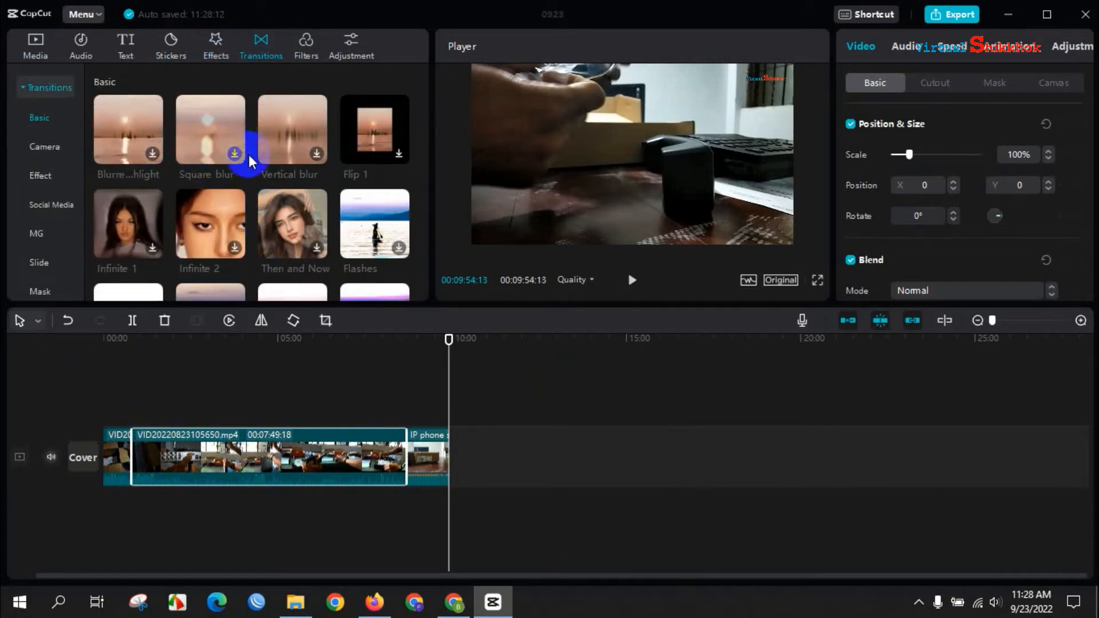
pyautogui.scroll(-2, 237, 172)
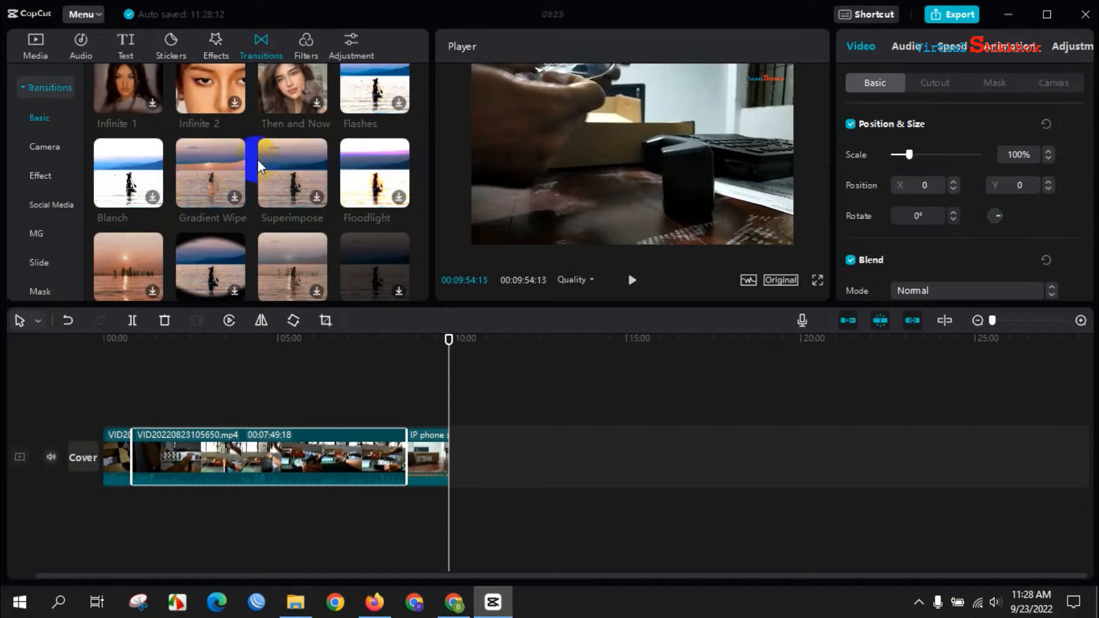
pyautogui.click(208, 170)
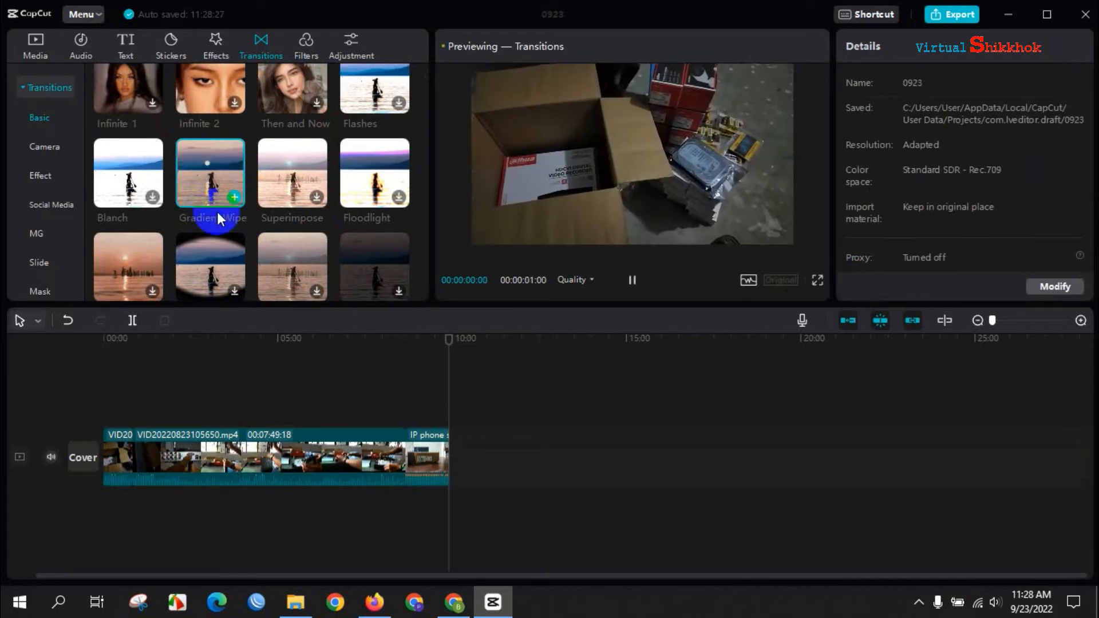
pyautogui.click(133, 338)
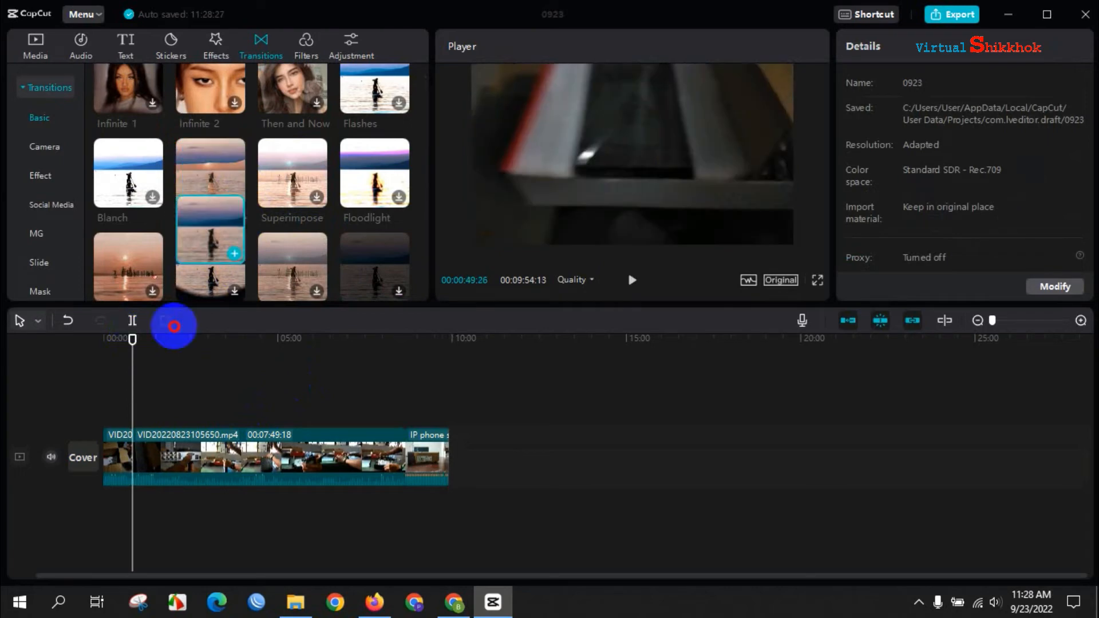
pyautogui.click(134, 454)
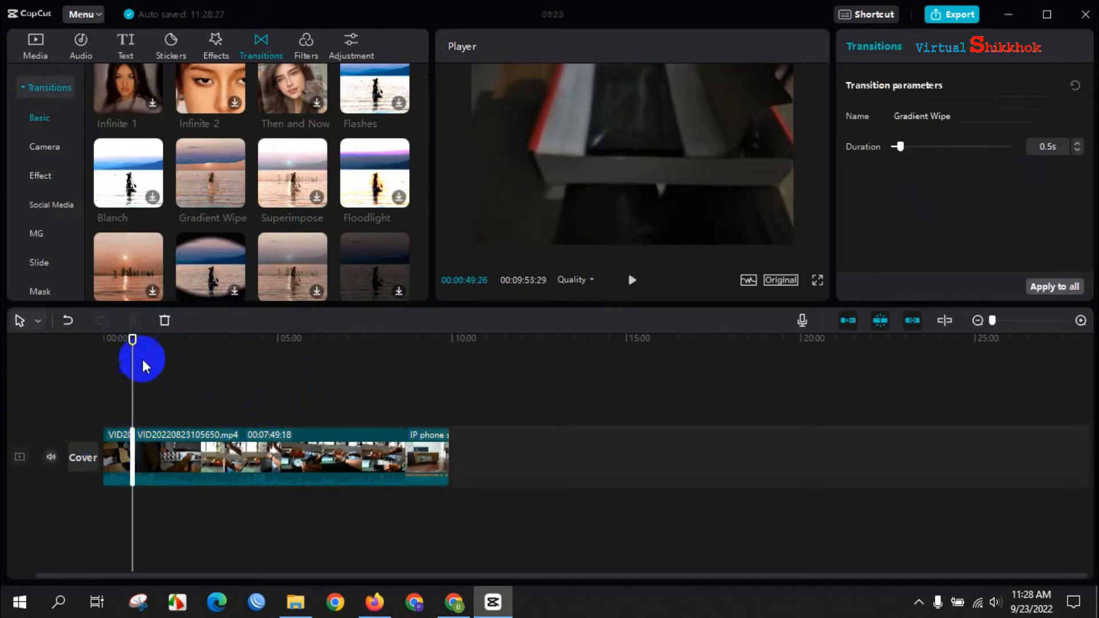
# Step: Play the video across the Gradient Wipe transition, partly in full screen, to check how it looks
pyautogui.click(132, 340)
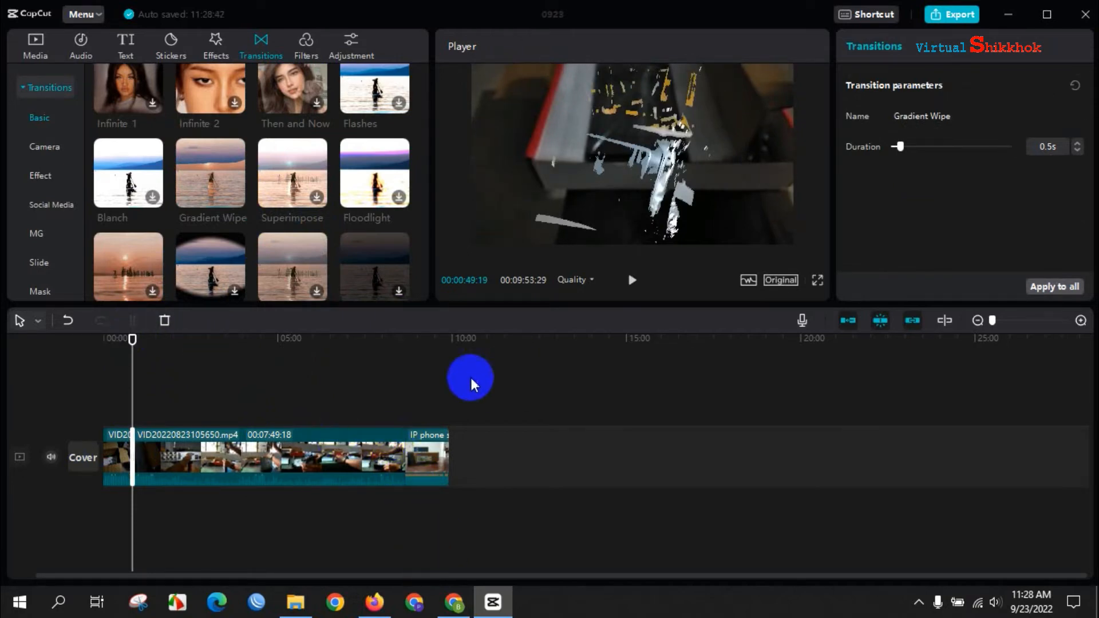
pyautogui.click(122, 339)
pyautogui.press('space')
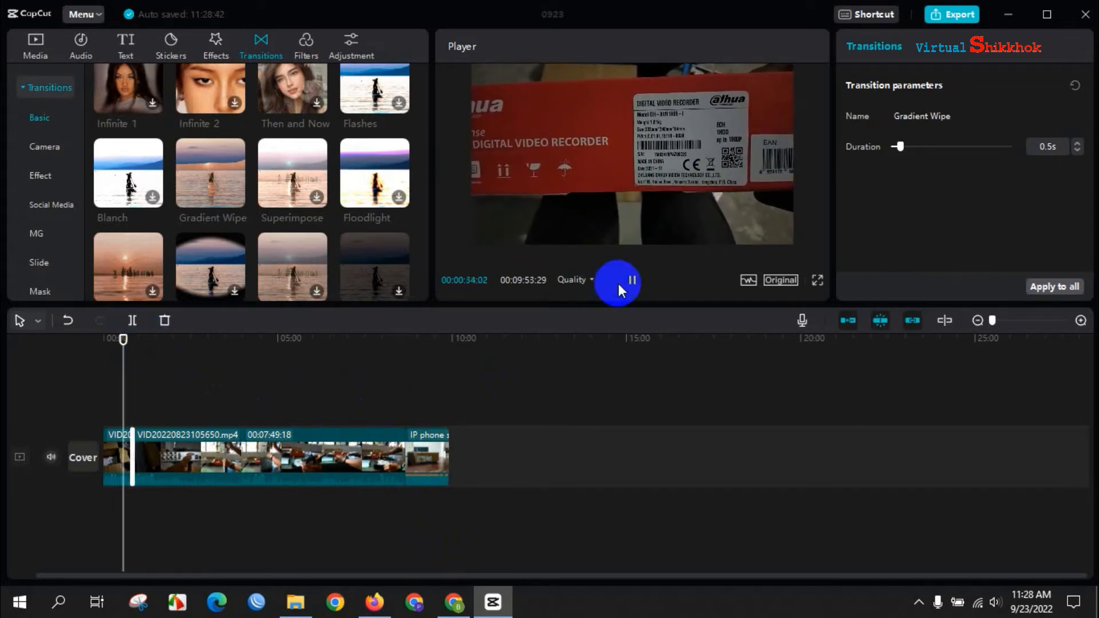
pyautogui.click(817, 282)
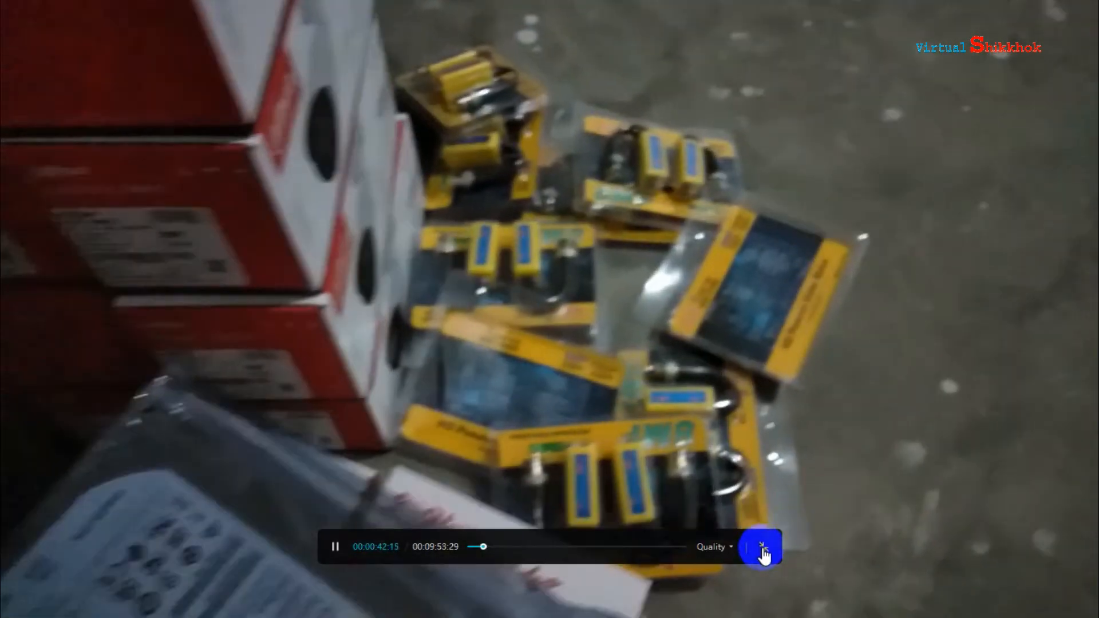
pyautogui.click(763, 547)
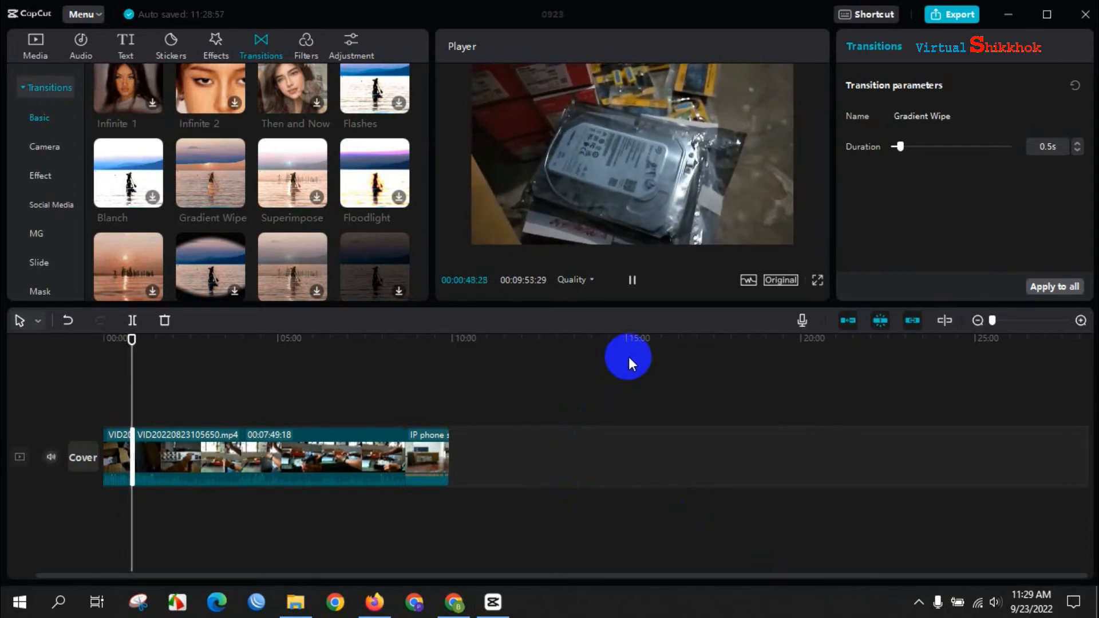
pyautogui.click(632, 280)
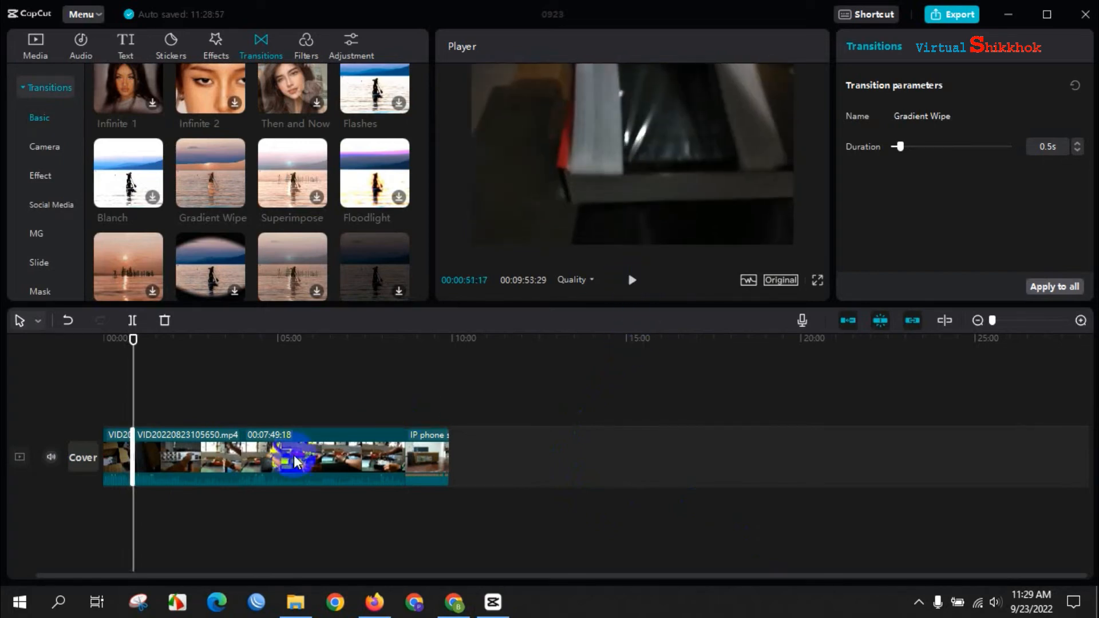
# Step: Return the playhead to the timeline start and separate the audio from the first clip
pyautogui.click(201, 458)
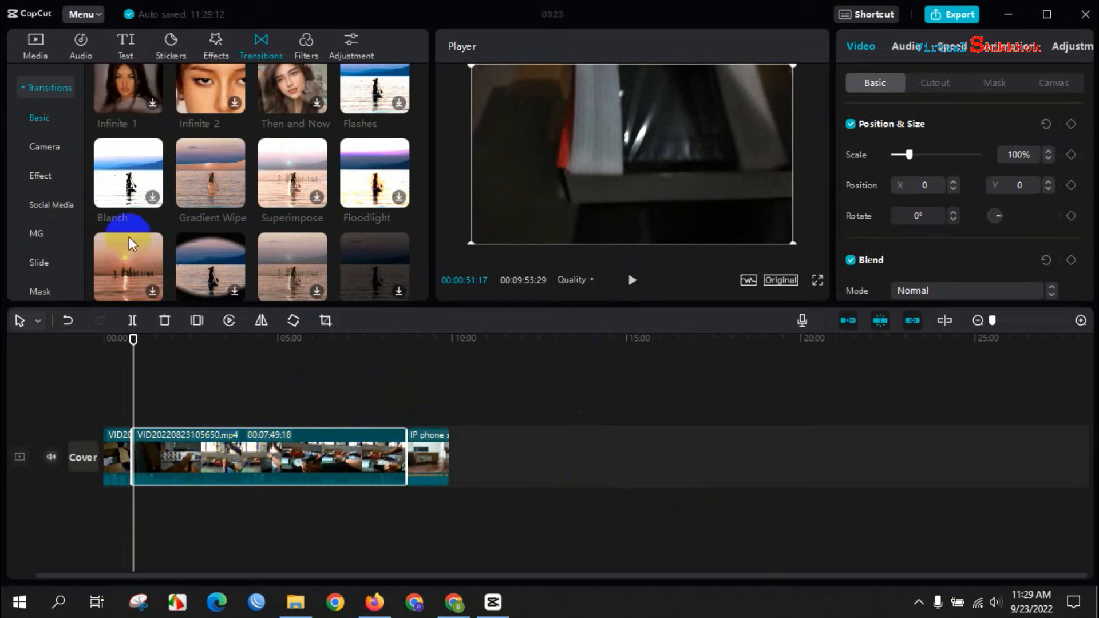
pyautogui.moveTo(132, 338); pyautogui.dragTo(103, 343)
pyautogui.click(118, 457)
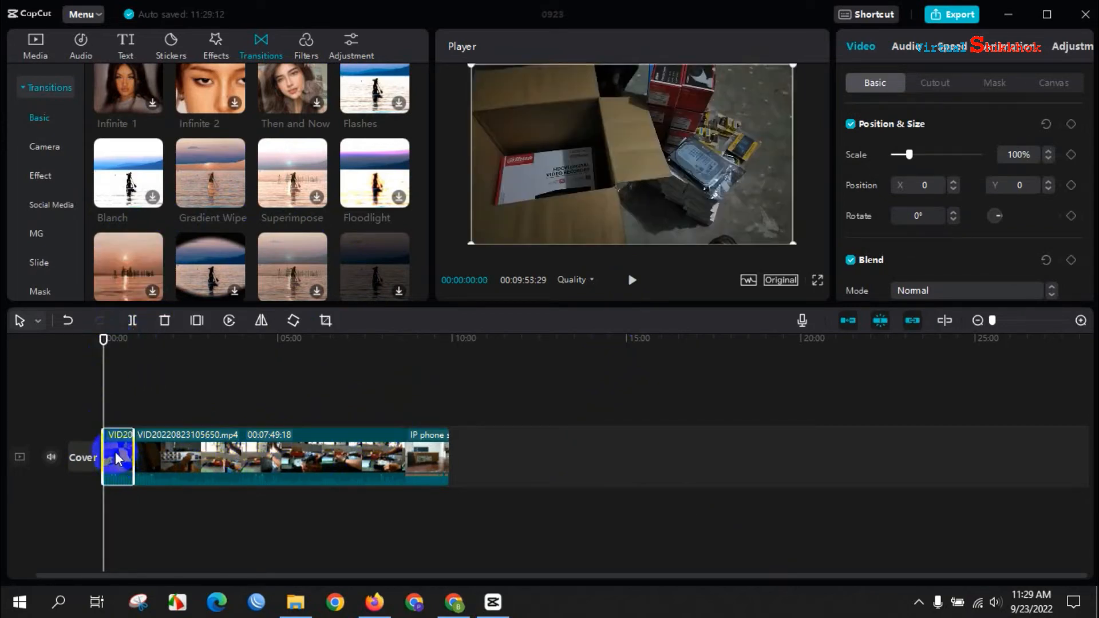
pyautogui.rightClick(115, 452)
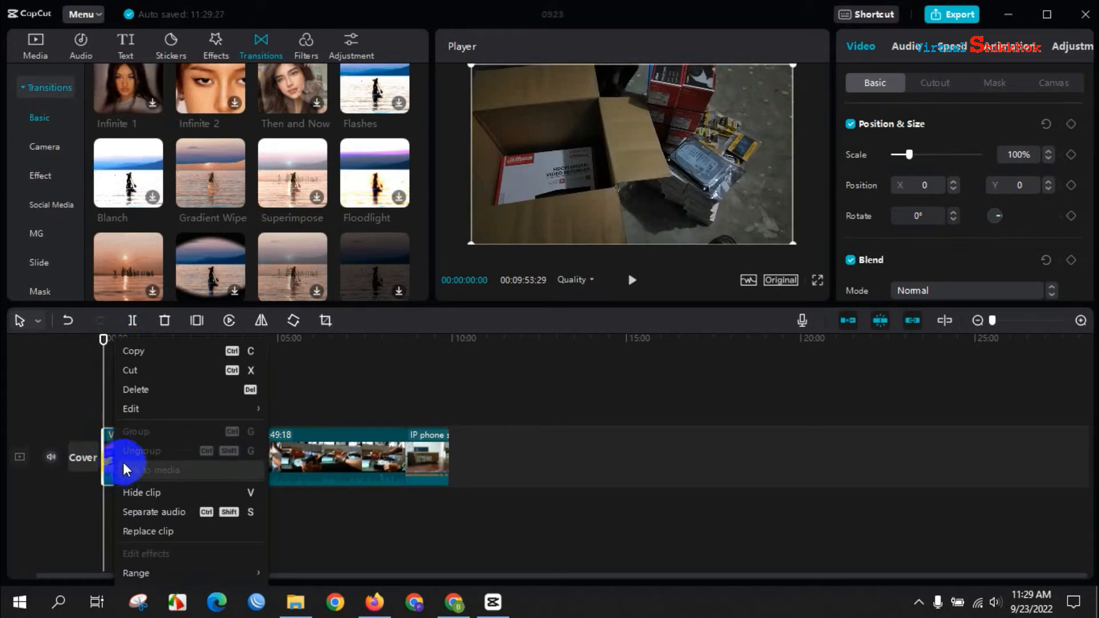
pyautogui.click(156, 510)
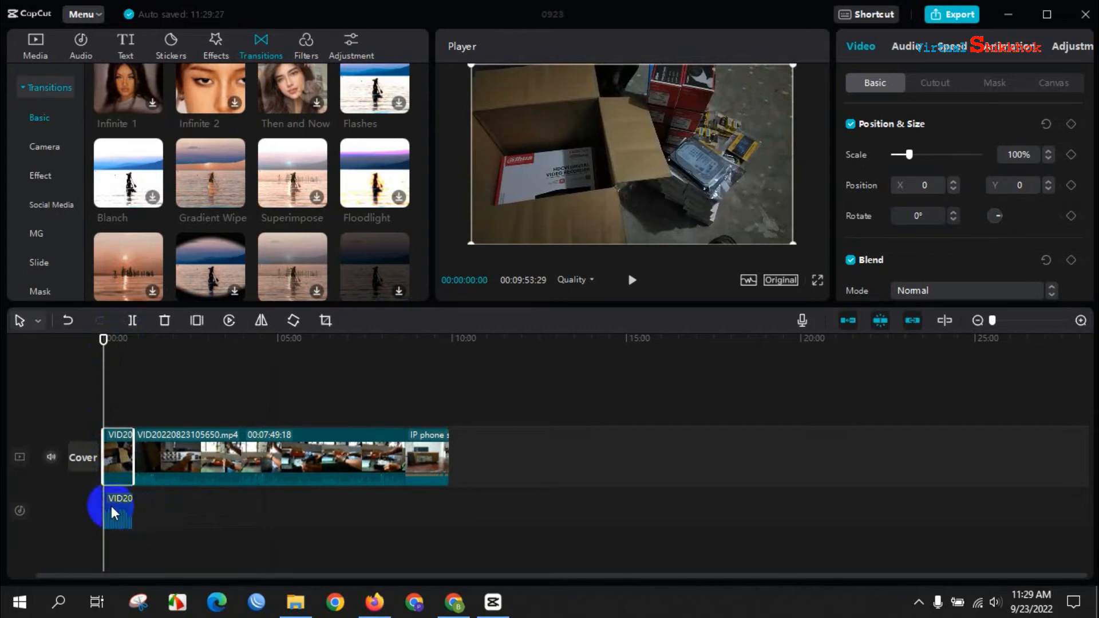
# Step: Separate the audio from the second VID20220823105650.mp4 clip and from the IP phone setup process clip
pyautogui.click(184, 459)
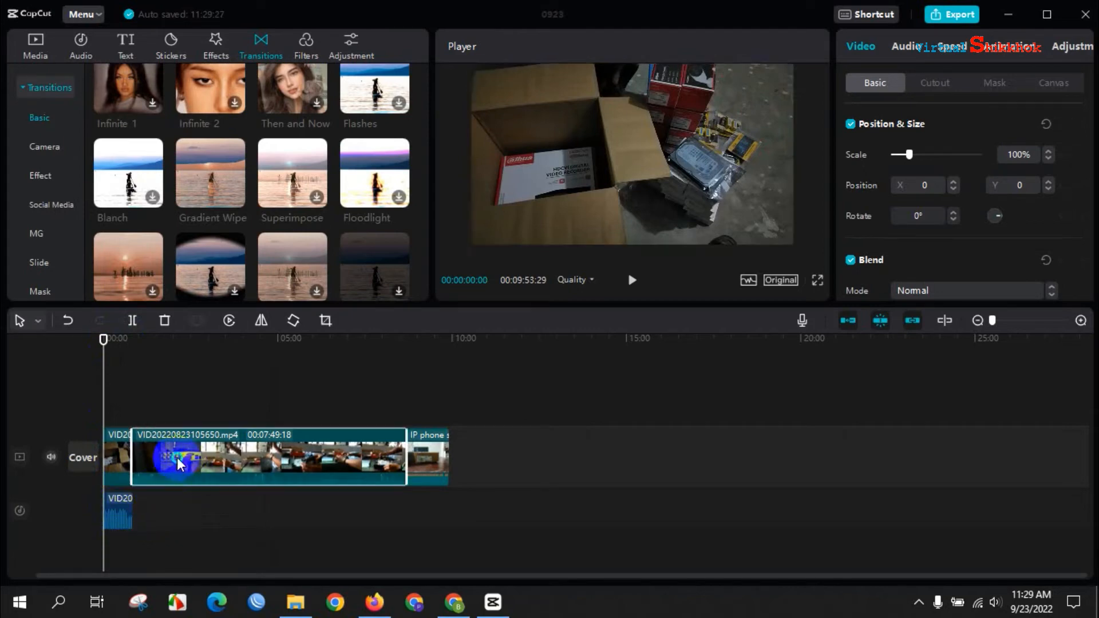
pyautogui.rightClick(177, 458)
pyautogui.click(198, 512)
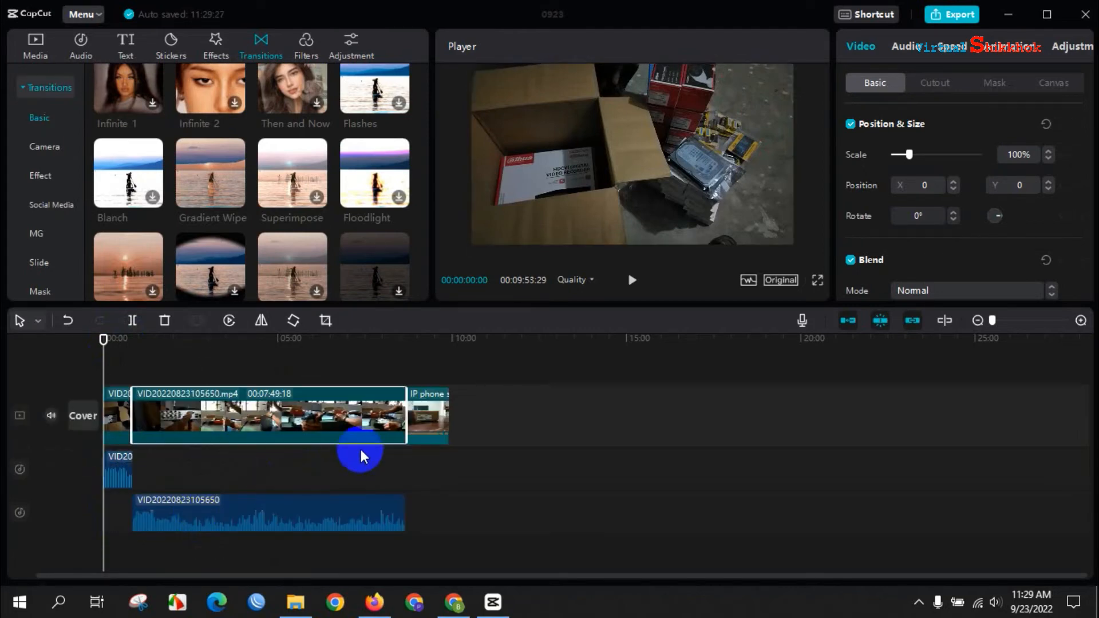
pyautogui.click(434, 414)
pyautogui.rightClick(427, 412)
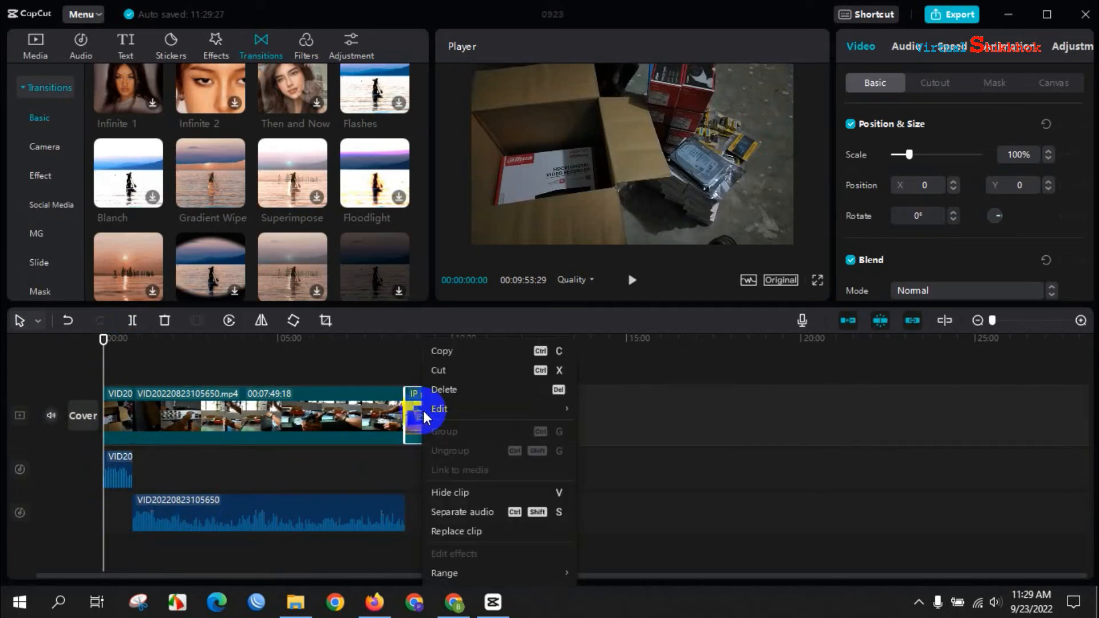
pyautogui.click(441, 511)
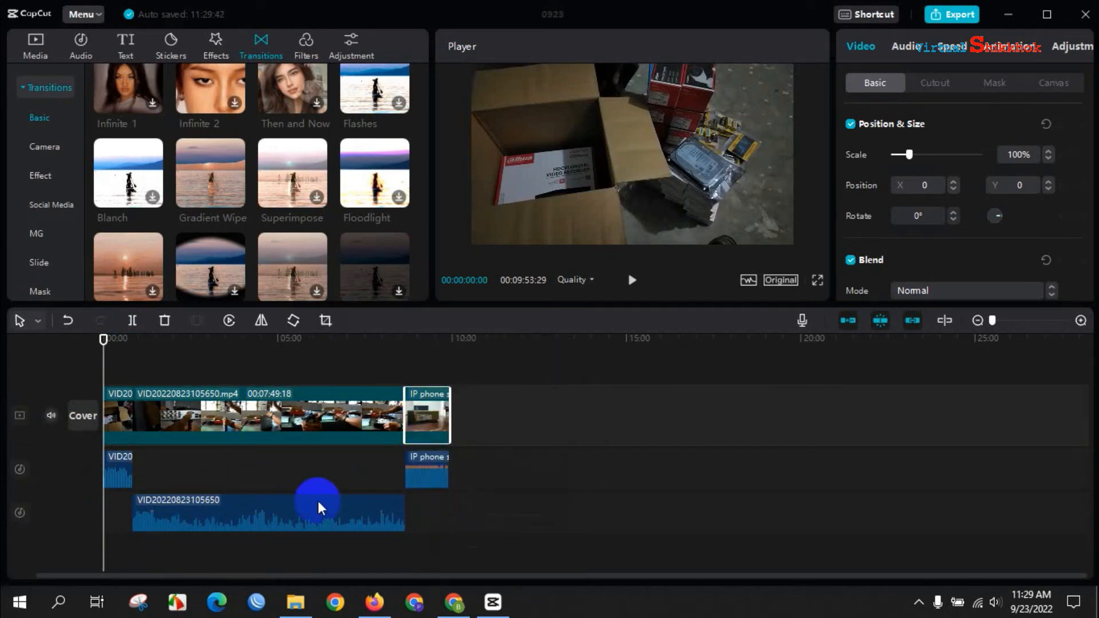
# Step: Delete all three separated audio clips from beneath the video track
pyautogui.click(119, 465)
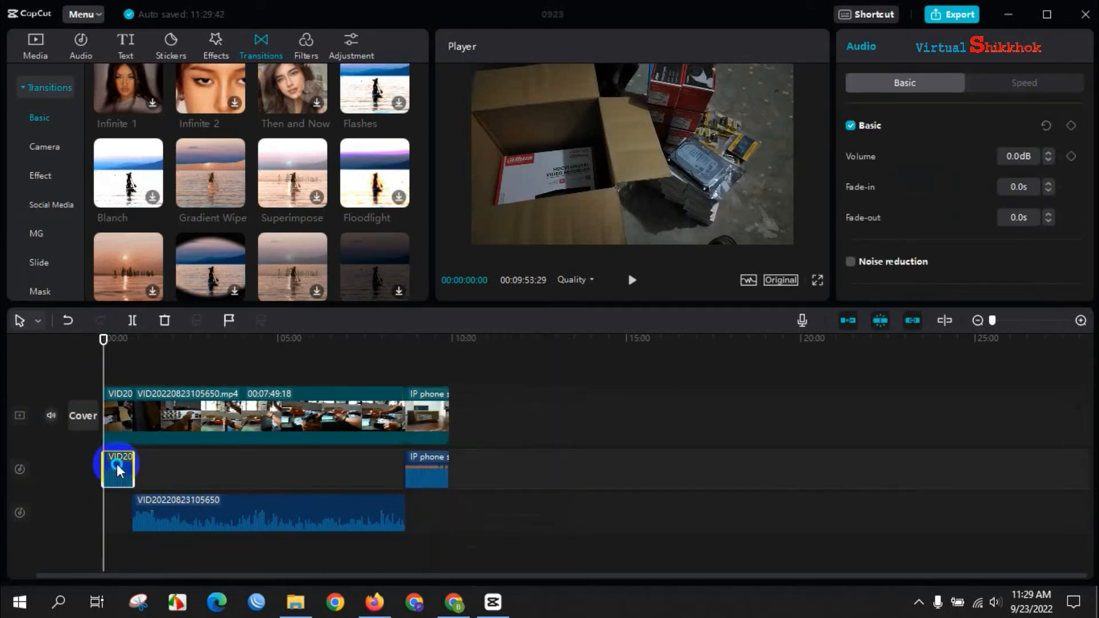
pyautogui.rightClick(117, 464)
pyautogui.click(136, 471)
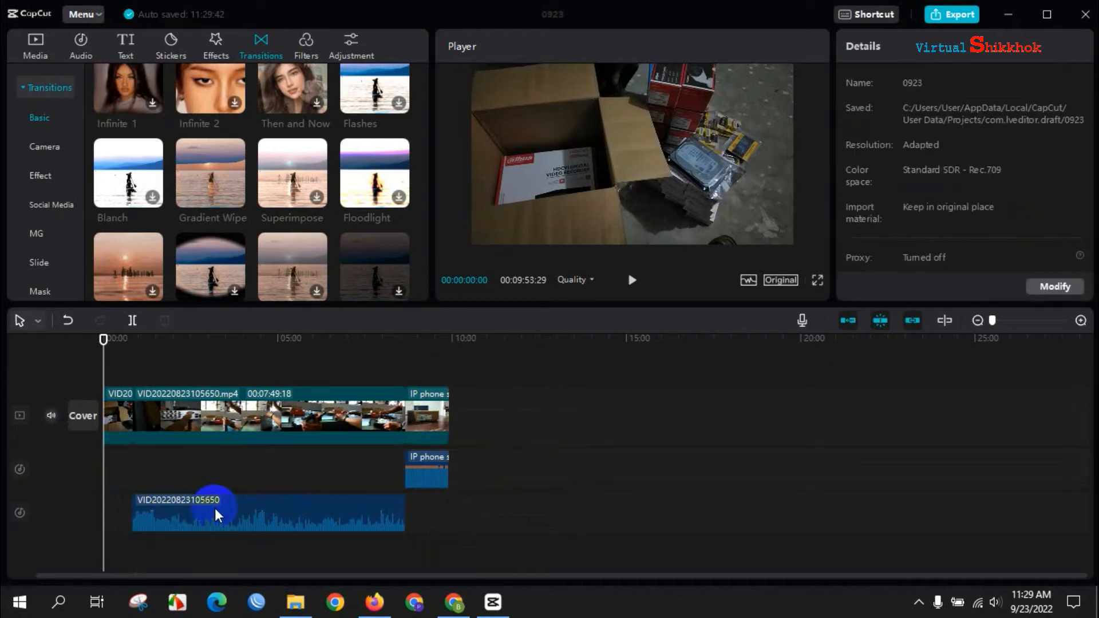
pyautogui.rightClick(215, 507)
pyautogui.click(249, 472)
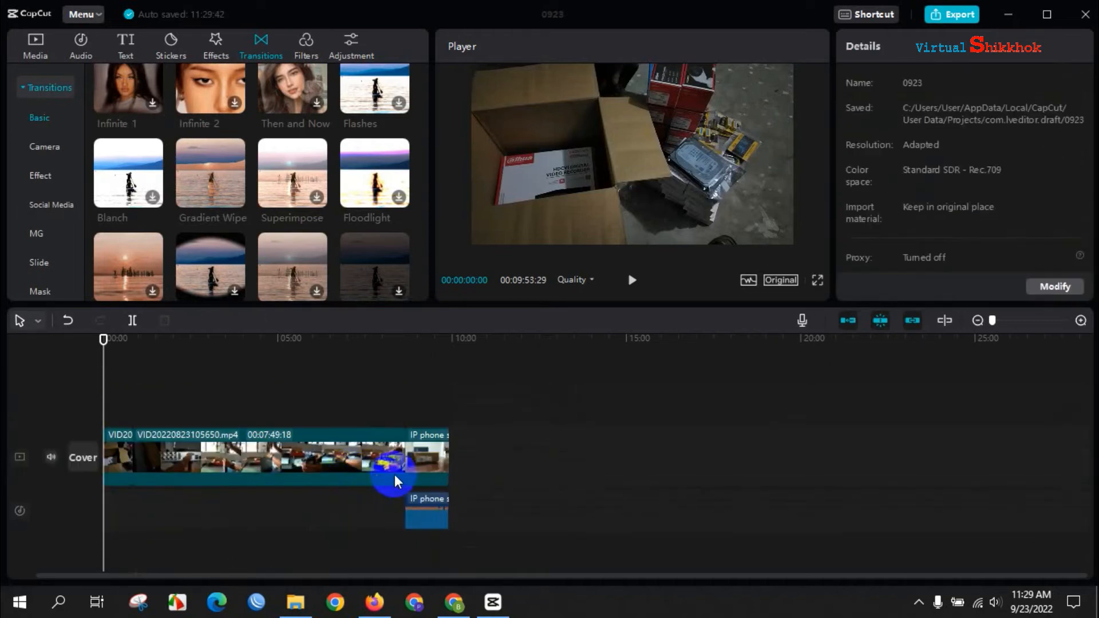
pyautogui.click(419, 504)
pyautogui.rightClick(419, 505)
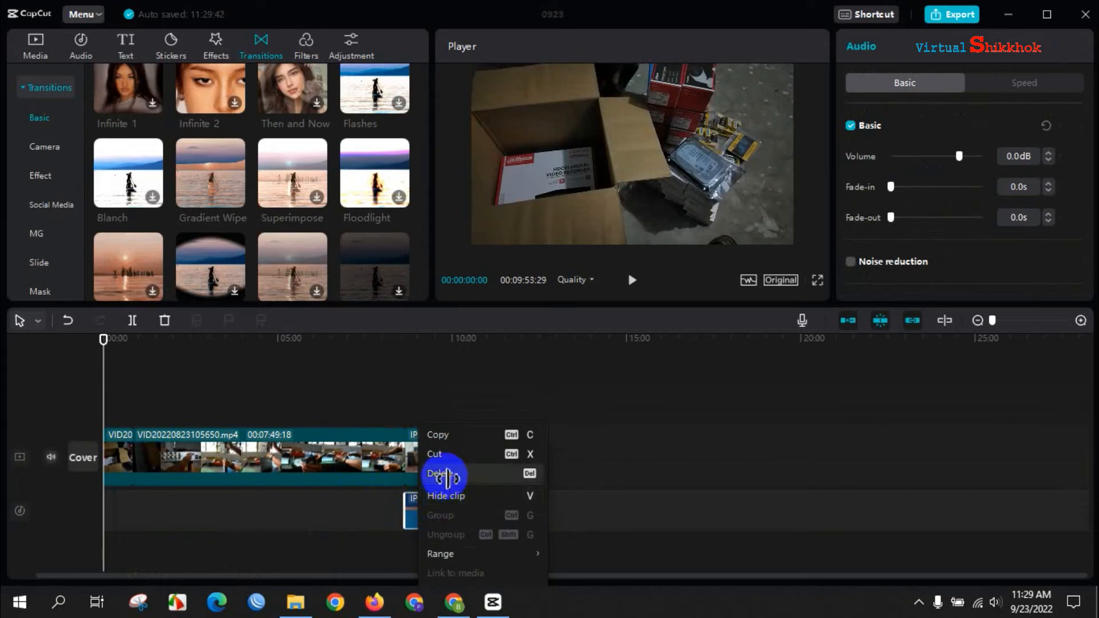
pyautogui.click(441, 473)
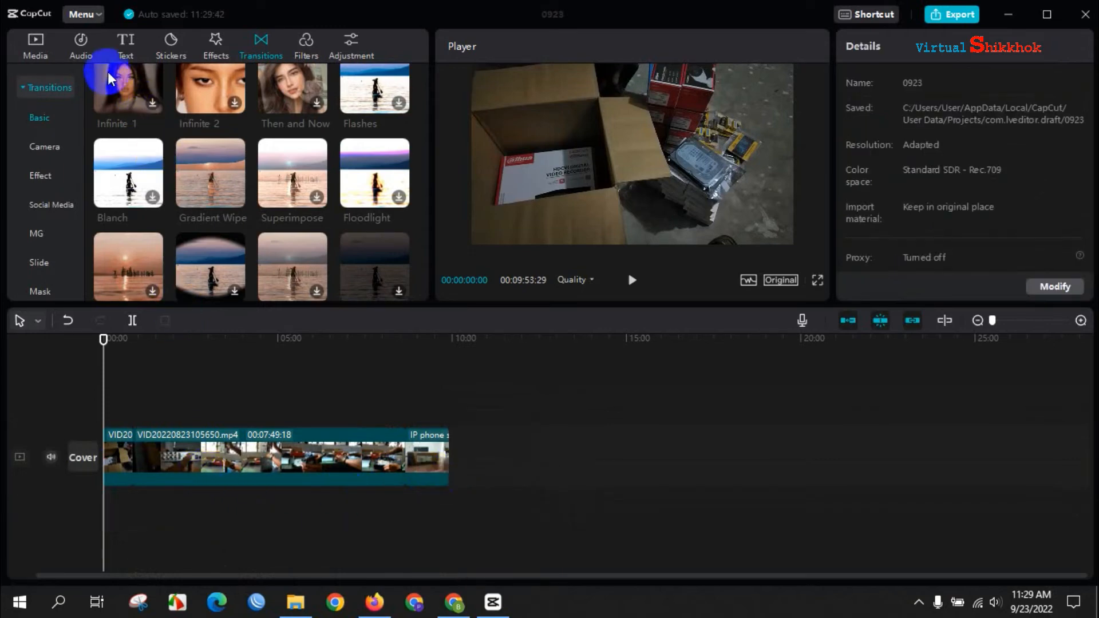
pyautogui.click(79, 45)
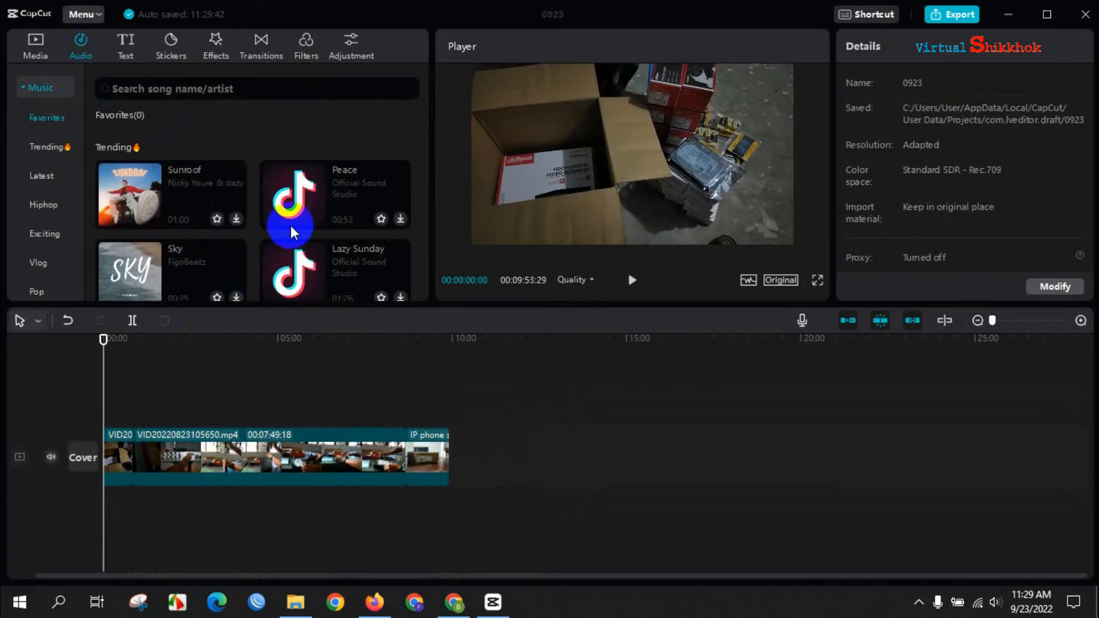
pyautogui.scroll(-3, 252, 261)
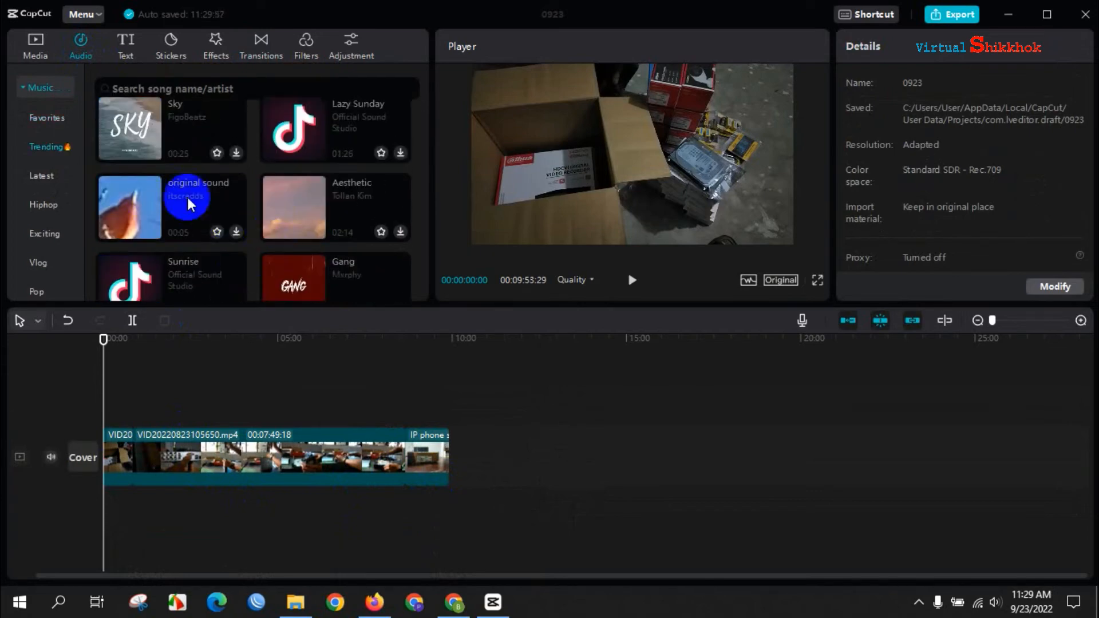
pyautogui.scroll(3, 184, 189)
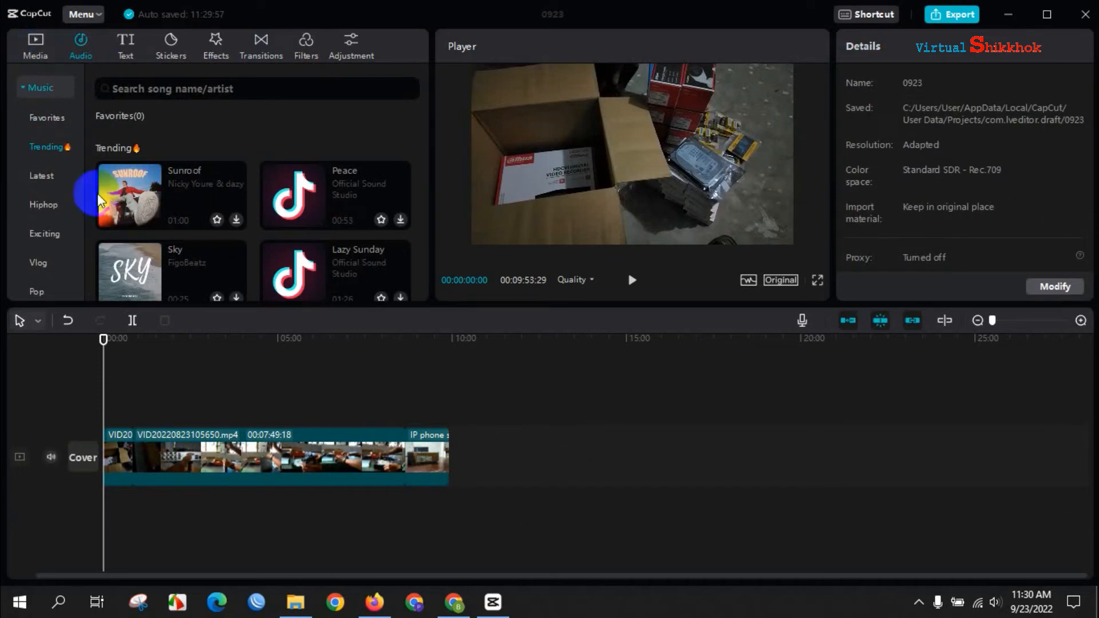
# Step: Start importing local media and open the (E:) Others drive in the file dialog
pyautogui.click(34, 50)
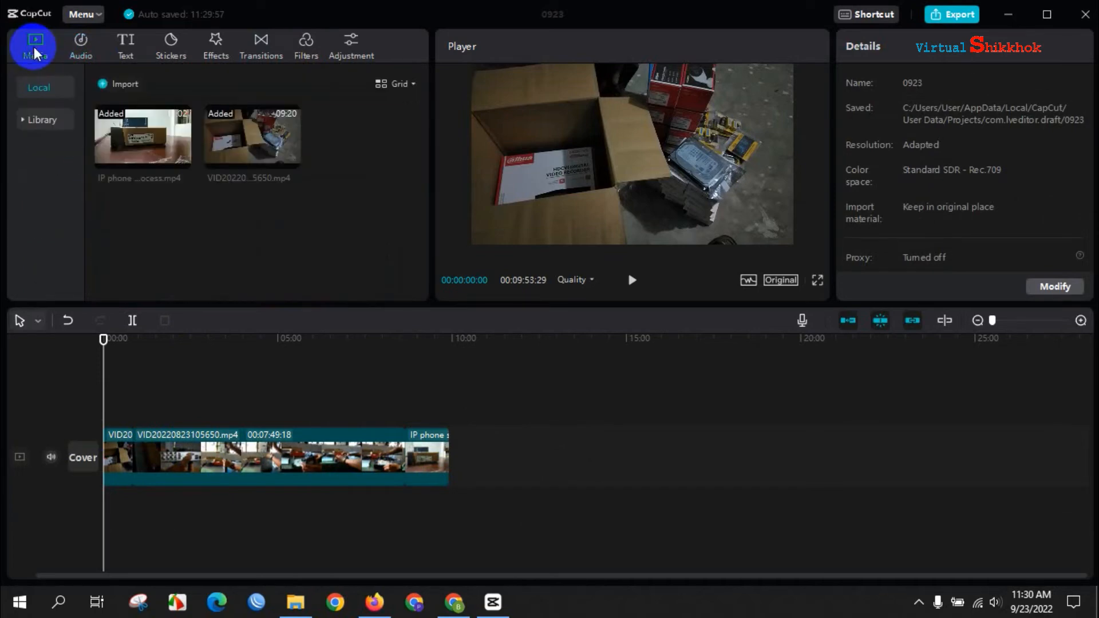
pyautogui.click(117, 84)
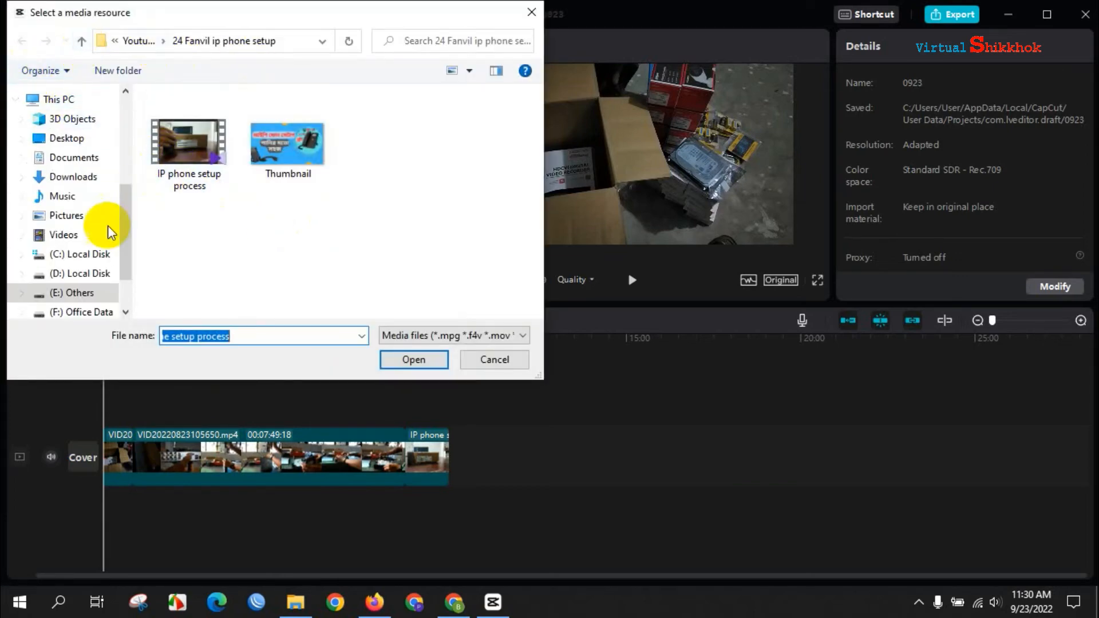
pyautogui.click(66, 292)
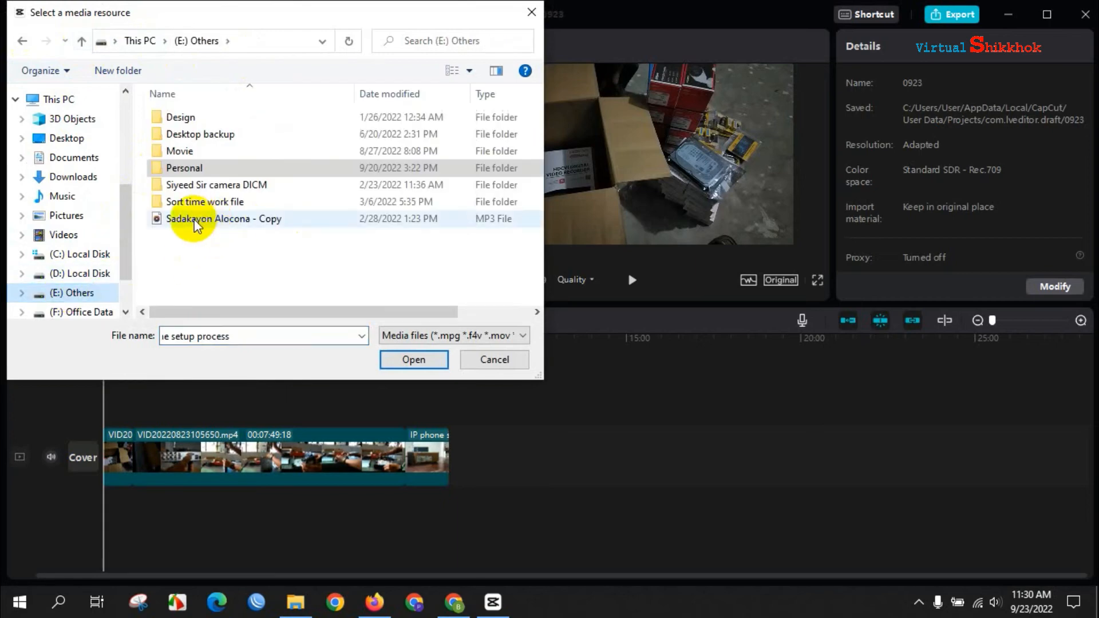
pyautogui.doubleClick(187, 167)
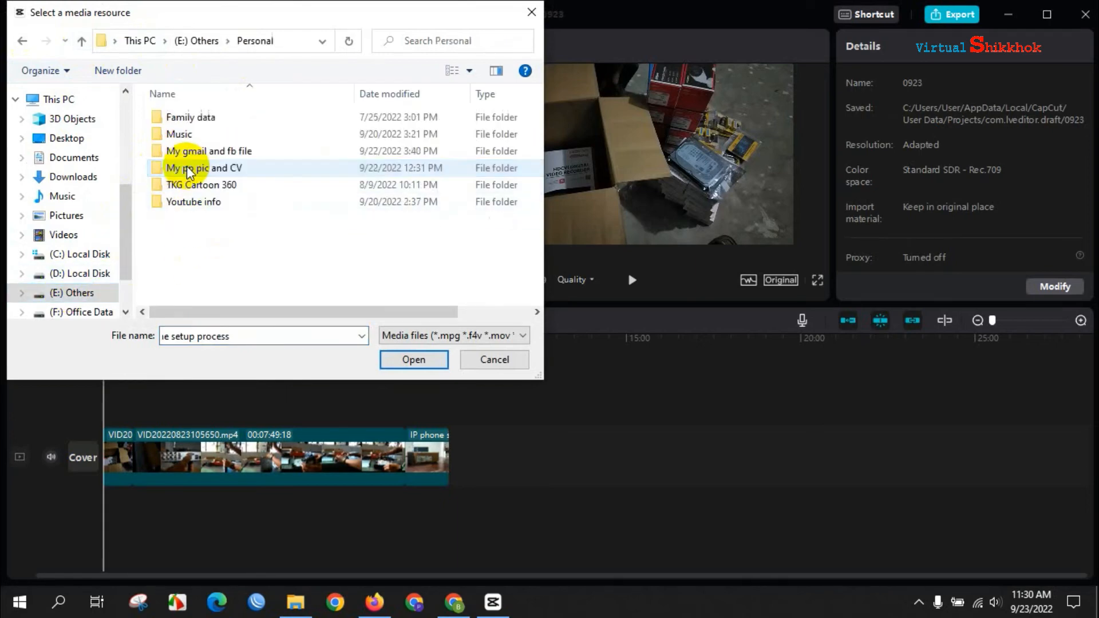
pyautogui.doubleClick(194, 203)
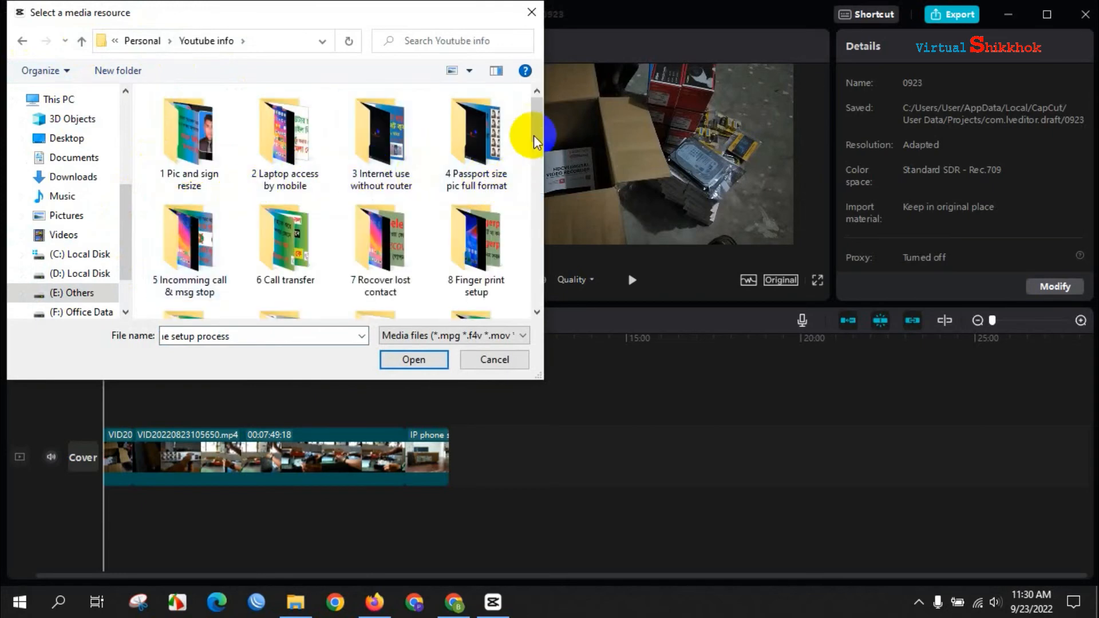
pyautogui.doubleClick(172, 148)
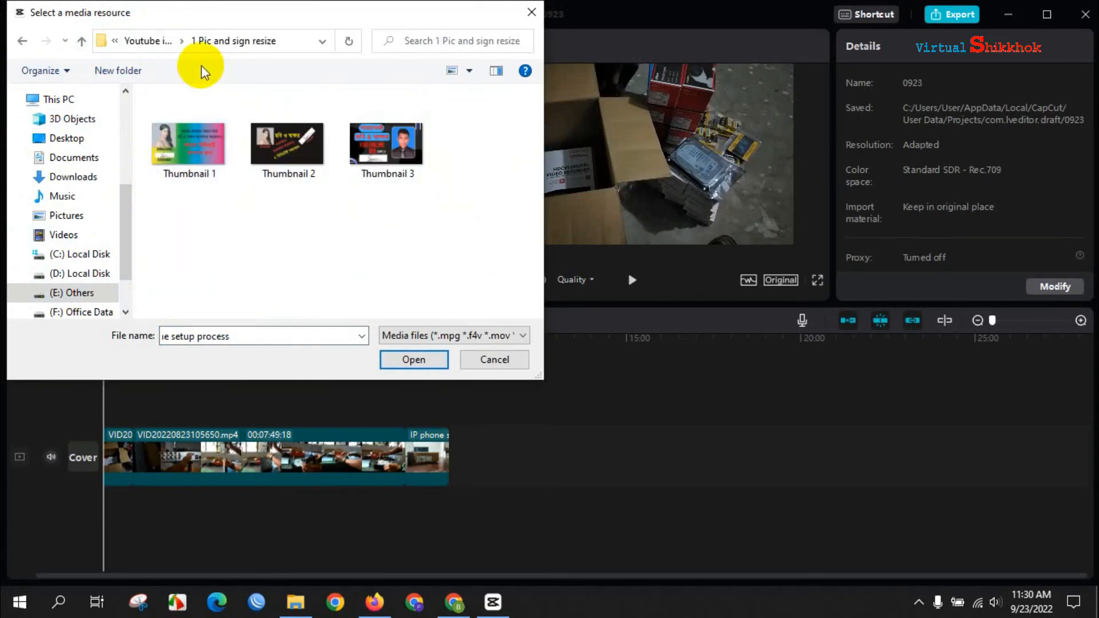
pyautogui.click(22, 41)
pyautogui.scroll(-3, 298, 218)
pyautogui.scroll(-2, 297, 218)
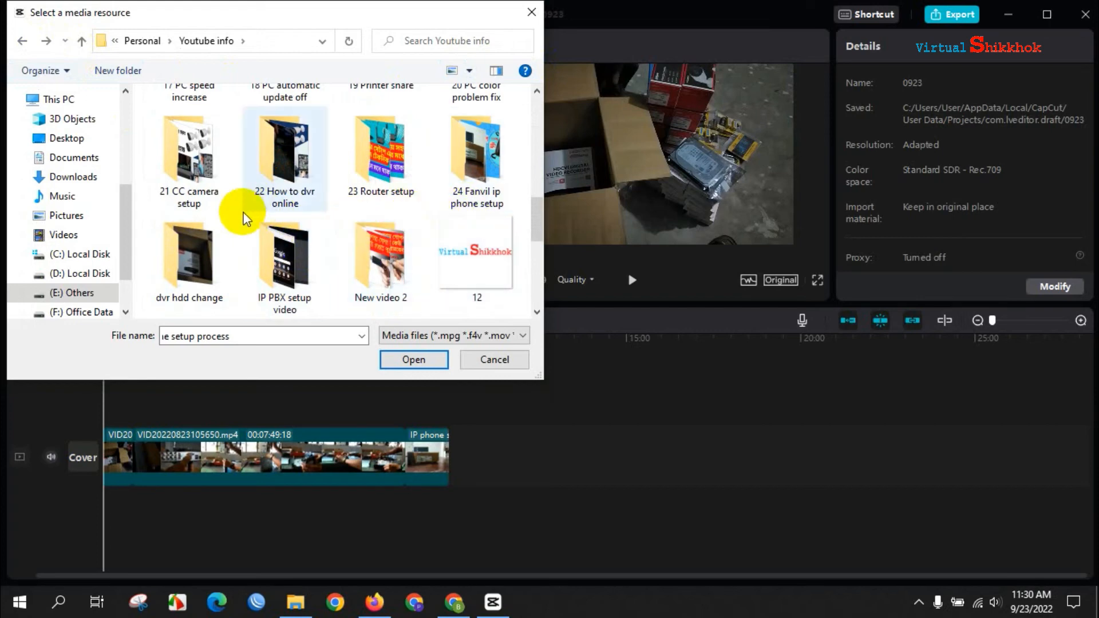
pyautogui.click(21, 44)
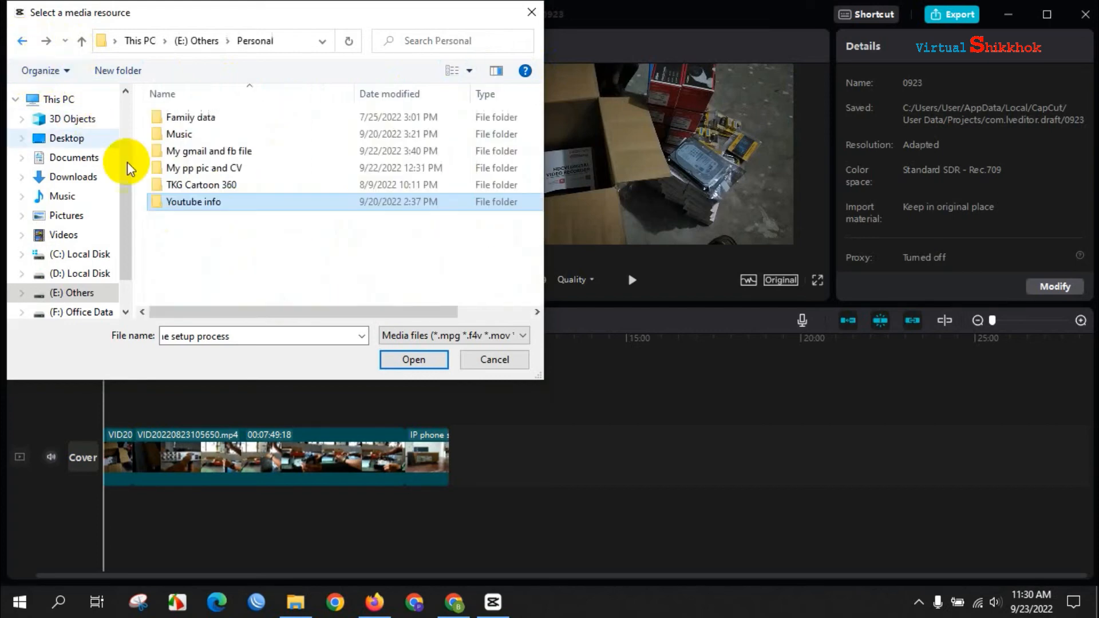
pyautogui.click(22, 41)
# Step: Import the MP3 file Sadakayon Alocona - Copy into the project media
pyautogui.click(195, 223)
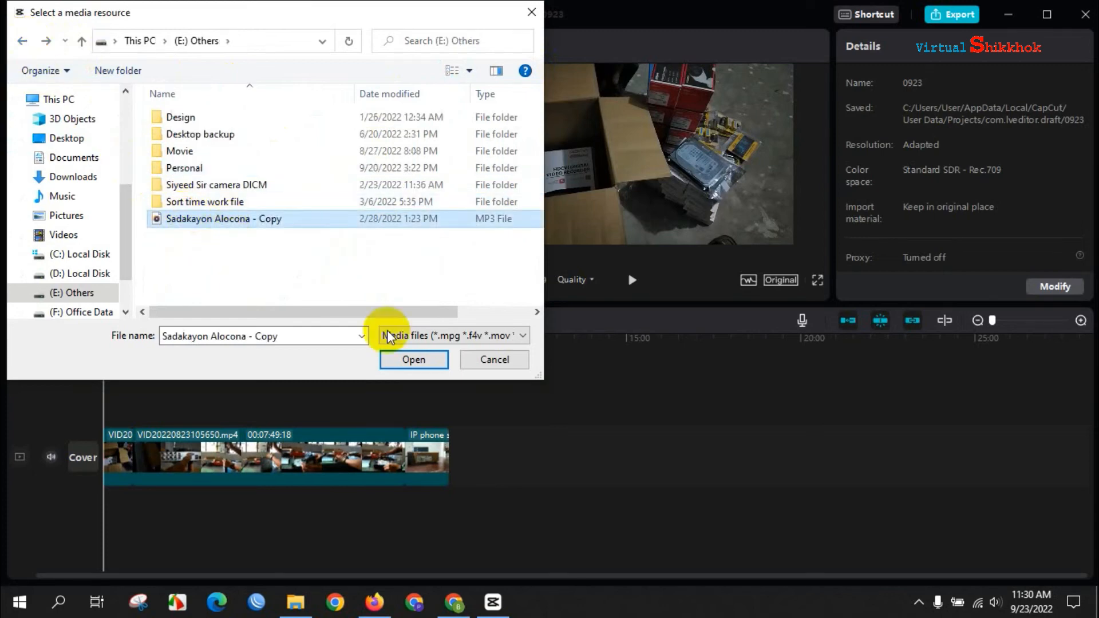
pyautogui.click(404, 360)
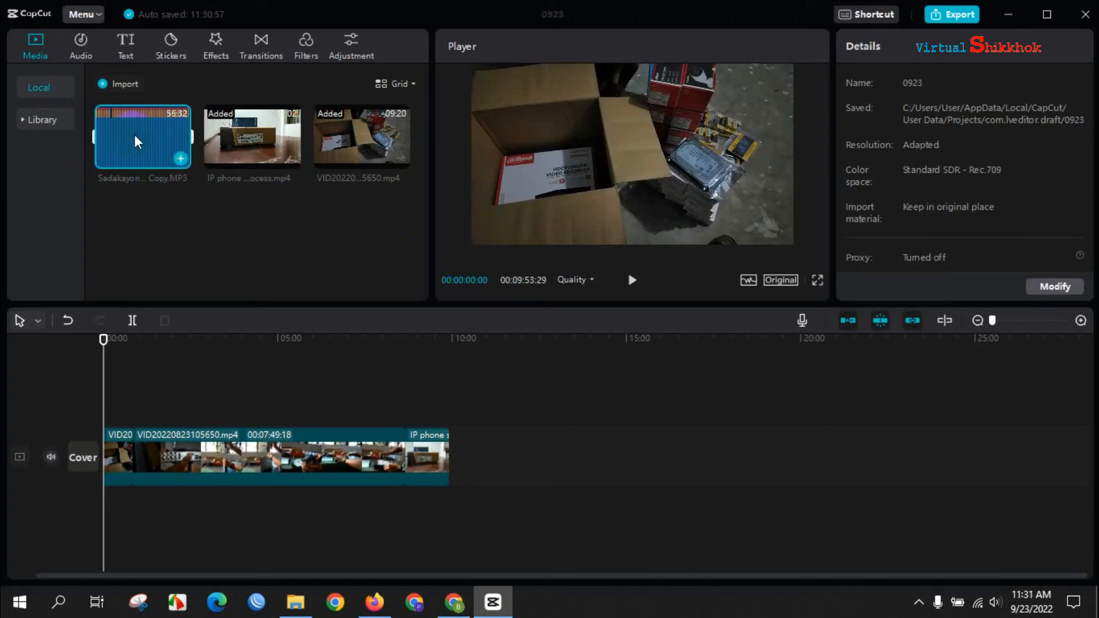
# Step: Place Sadakayon Alocona - Copy.MP3 below the video from the timeline start and play the opening seconds to check it
pyautogui.moveTo(135, 135); pyautogui.dragTo(97, 514)
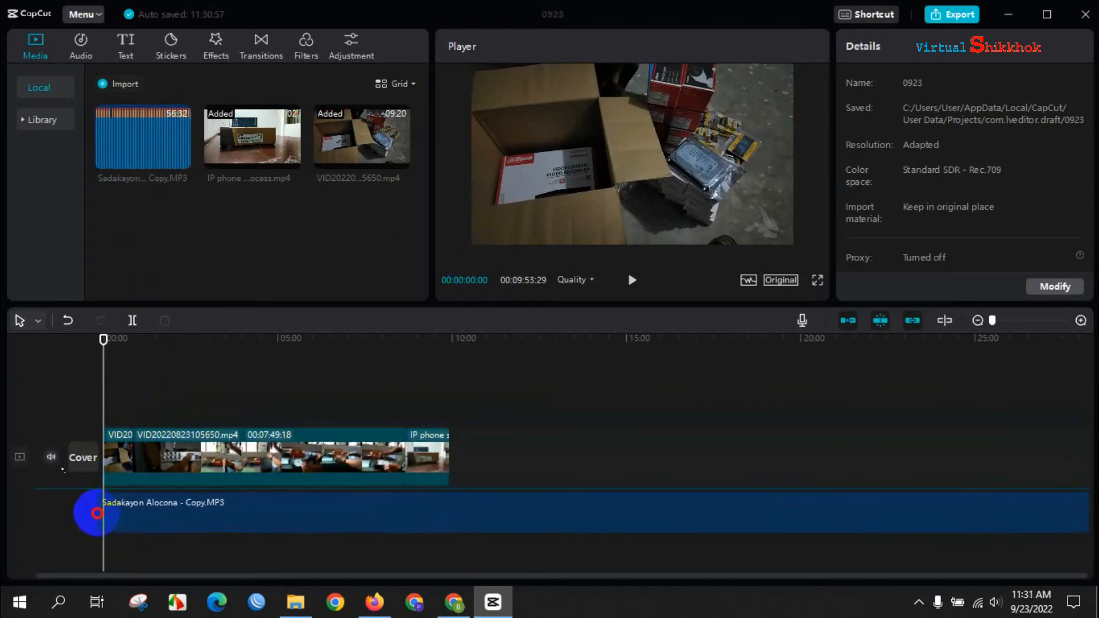
pyautogui.click(241, 500)
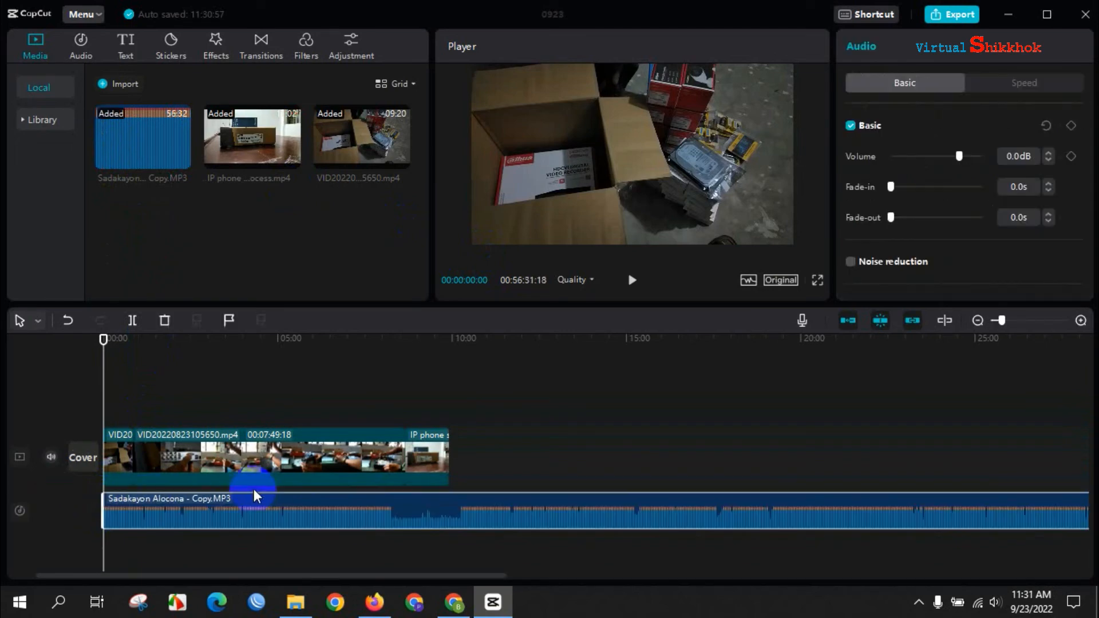
pyautogui.click(632, 281)
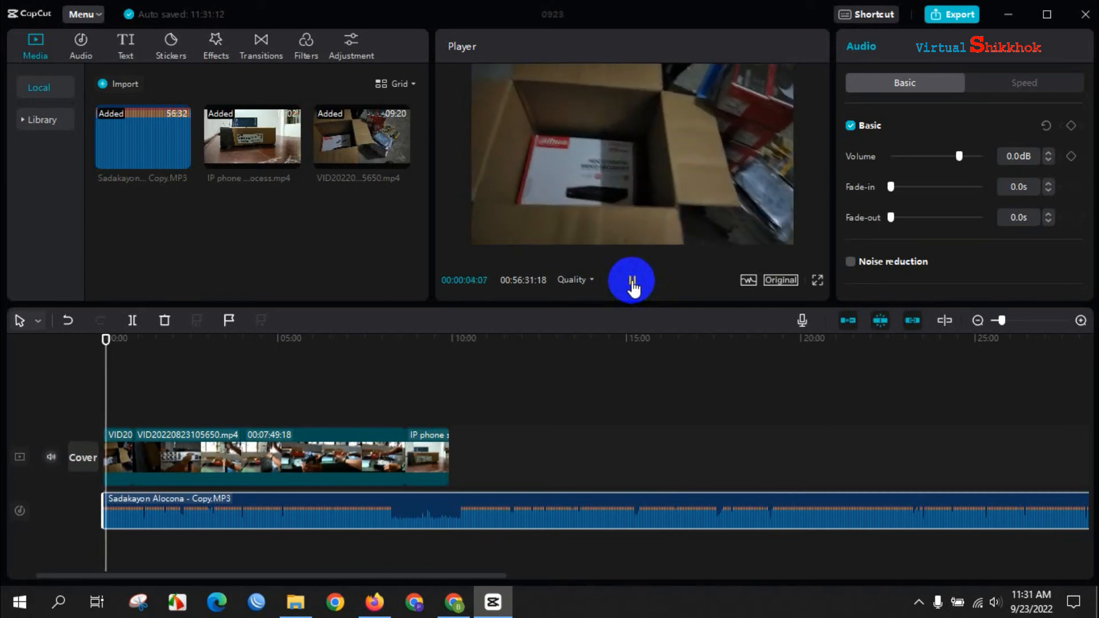
pyautogui.click(631, 282)
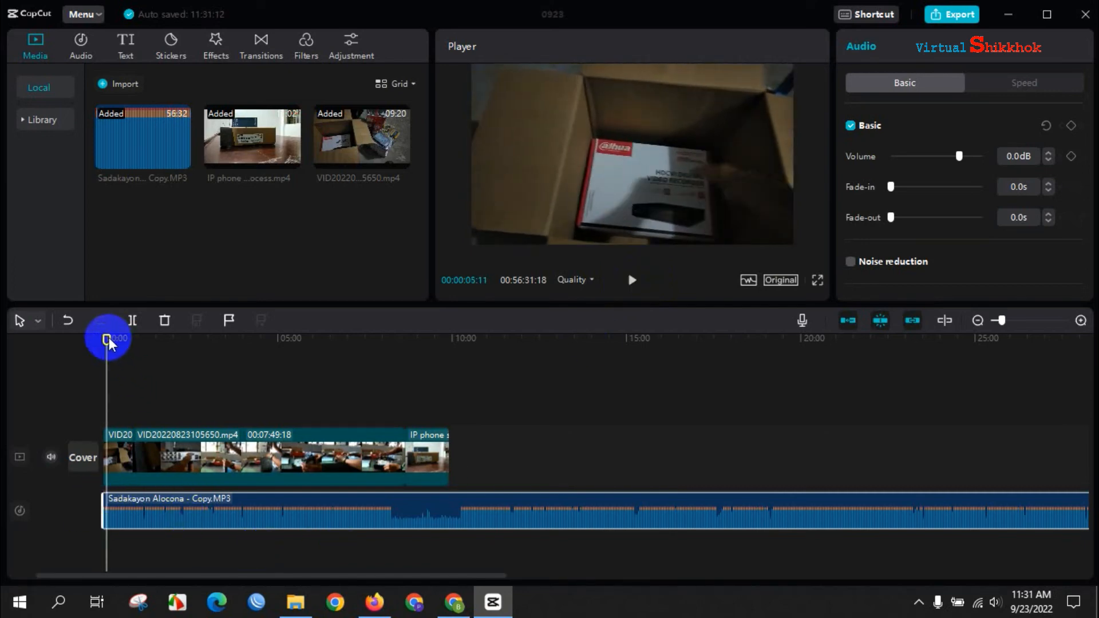
# Step: Split the MP3 at 00:09:53:29, where the video ends, and delete the audio after the split
pyautogui.moveTo(110, 338); pyautogui.dragTo(455, 517)
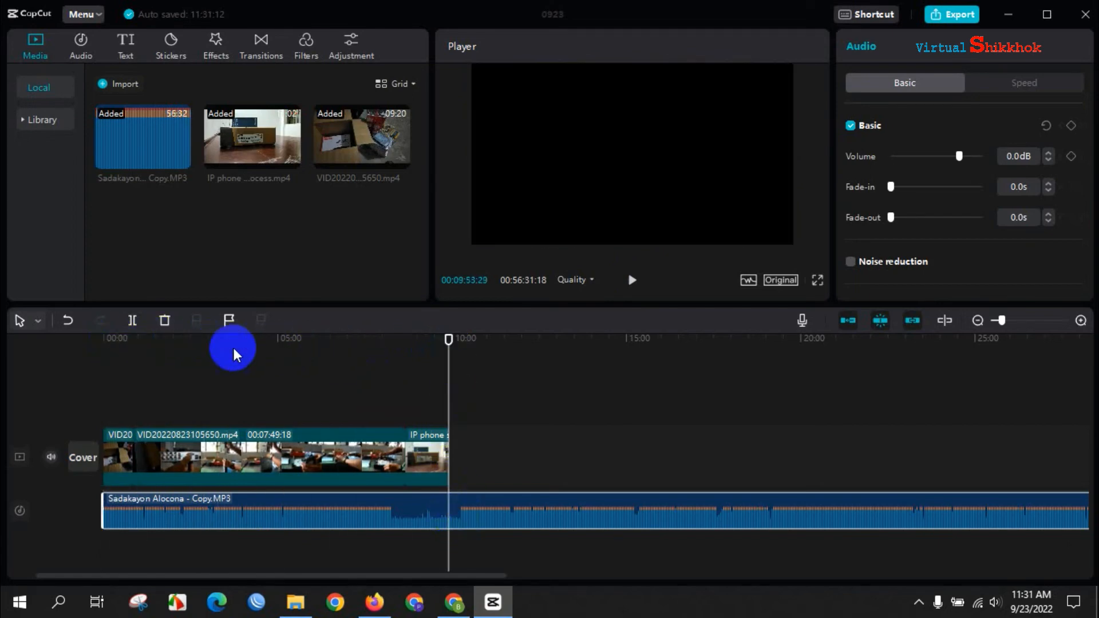
pyautogui.click(131, 321)
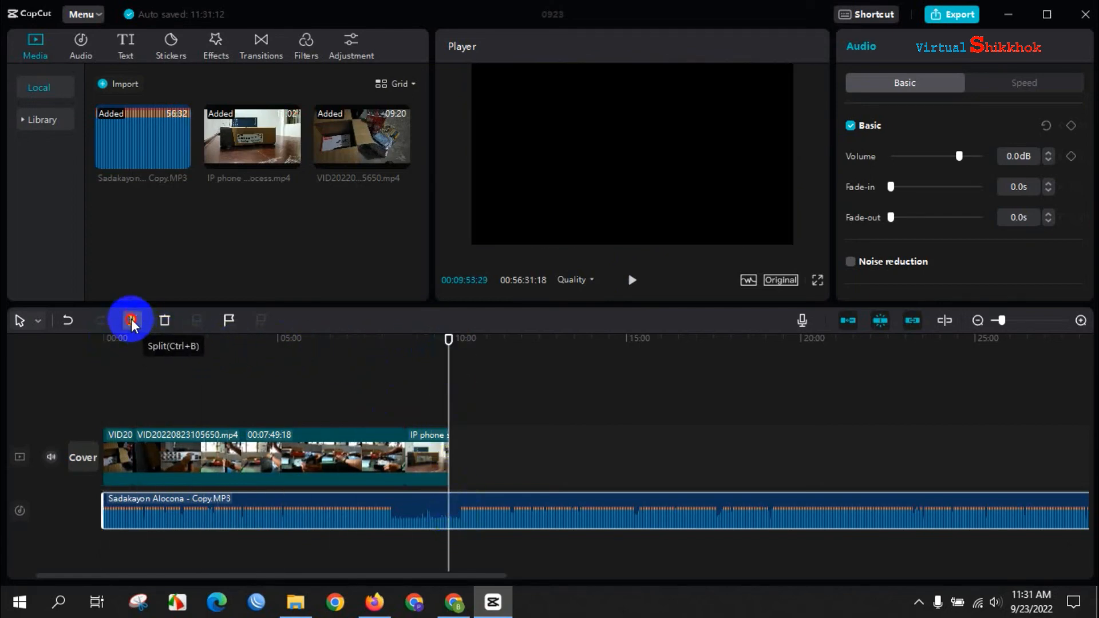
pyautogui.rightClick(541, 507)
pyautogui.click(562, 474)
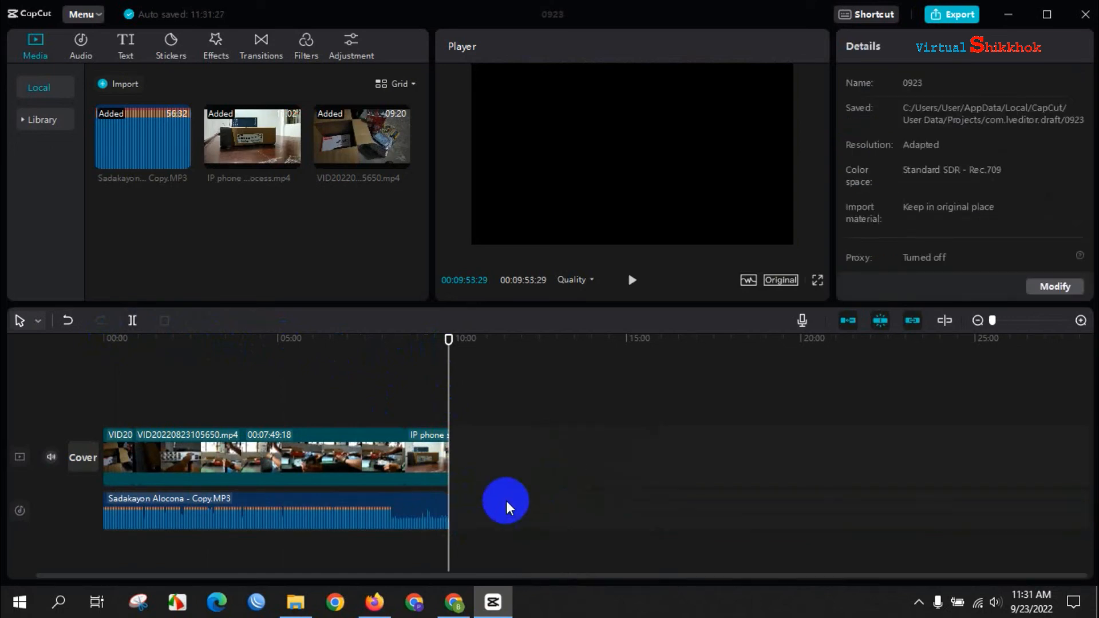
# Step: Return the playhead to the timeline start and add a Default text clip there
pyautogui.moveTo(448, 339); pyautogui.dragTo(86, 329)
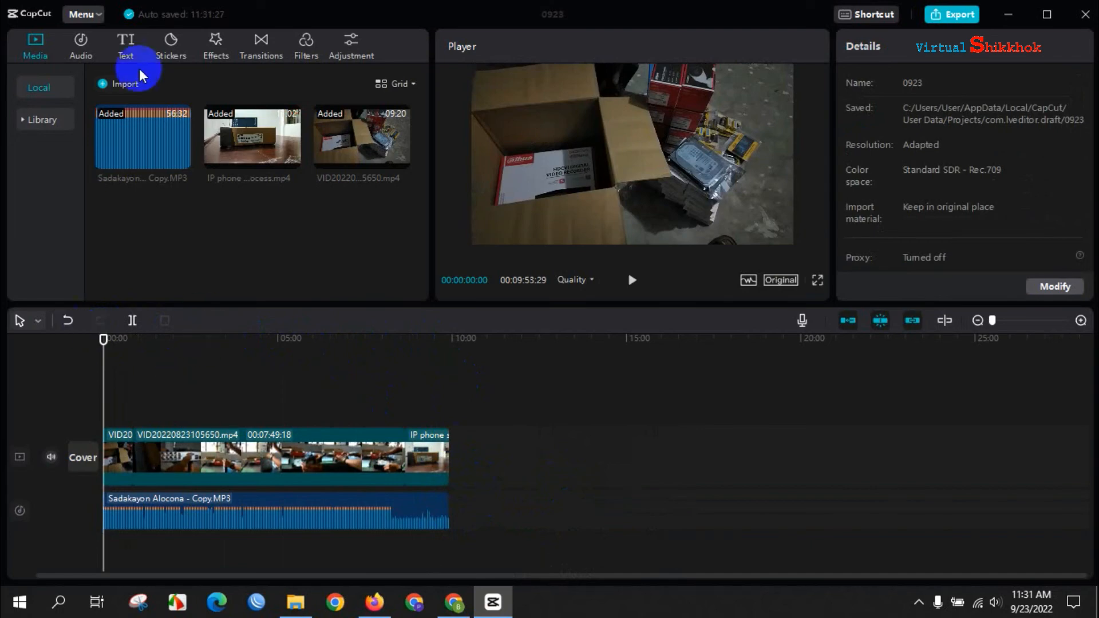
pyautogui.click(126, 46)
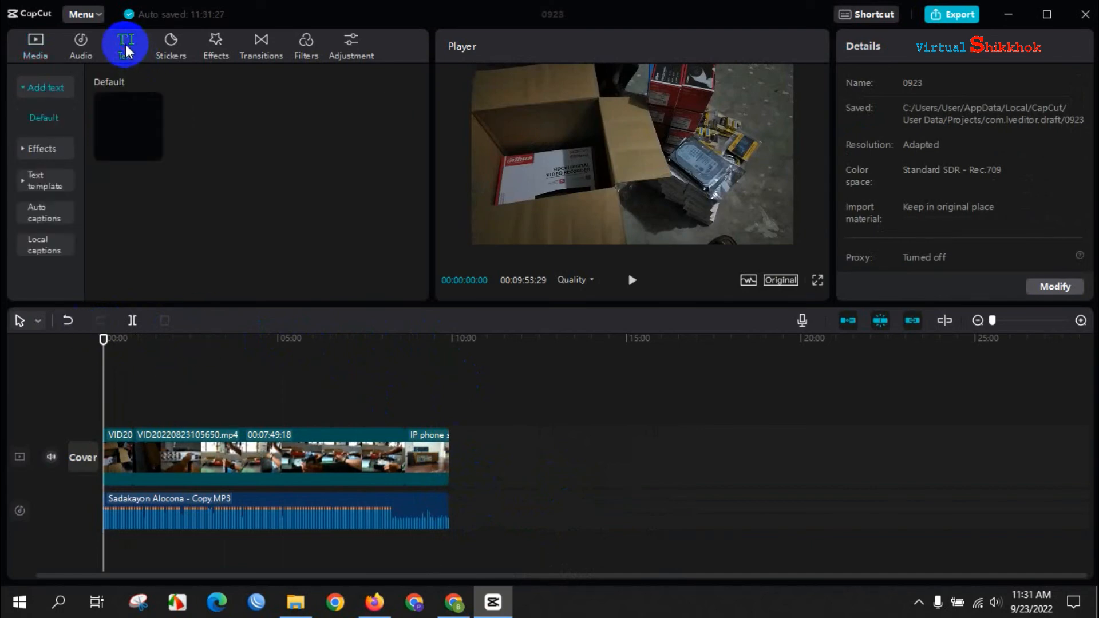
pyautogui.click(152, 151)
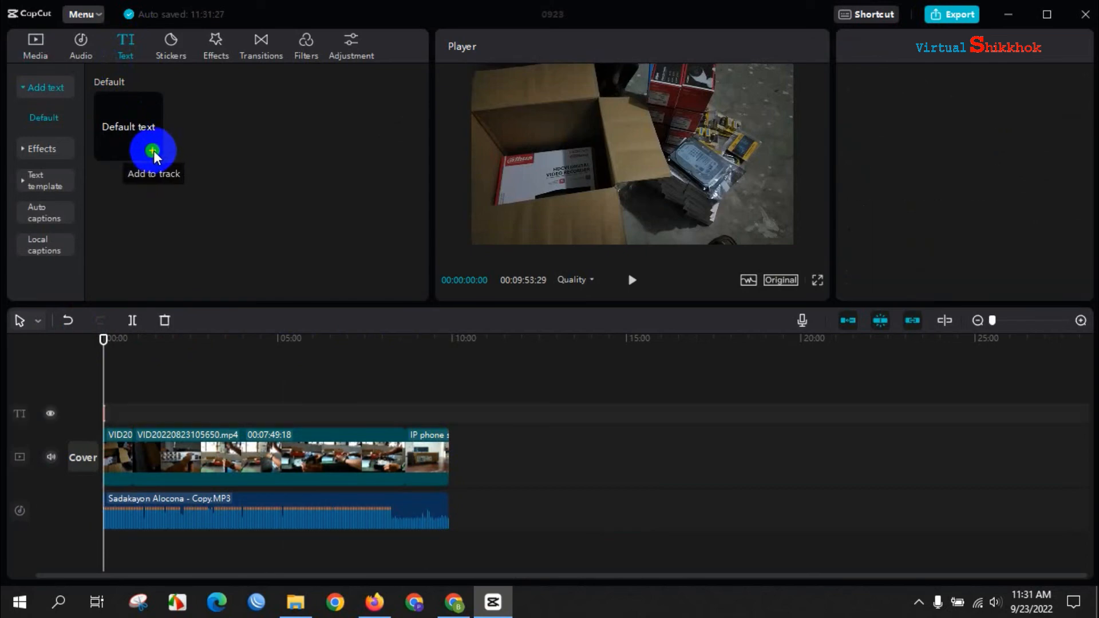
# Step: Enlarge the text in the preview to roughly double its size and change its wording to "Test"
pyautogui.click(570, 170)
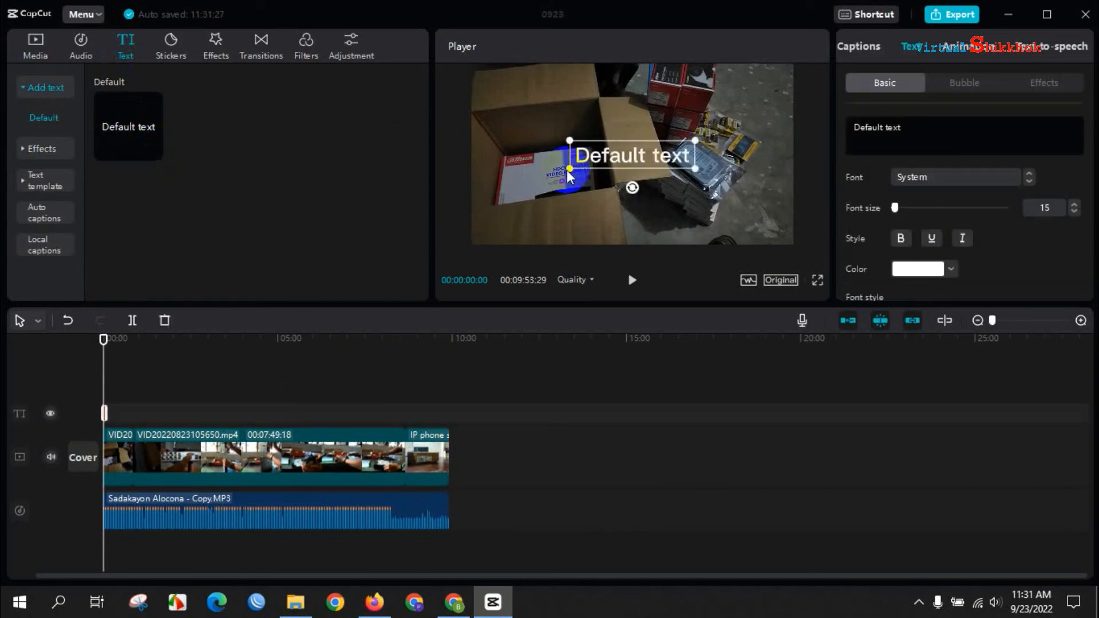
pyautogui.moveTo(572, 167); pyautogui.dragTo(523, 201)
pyautogui.doubleClick(600, 152)
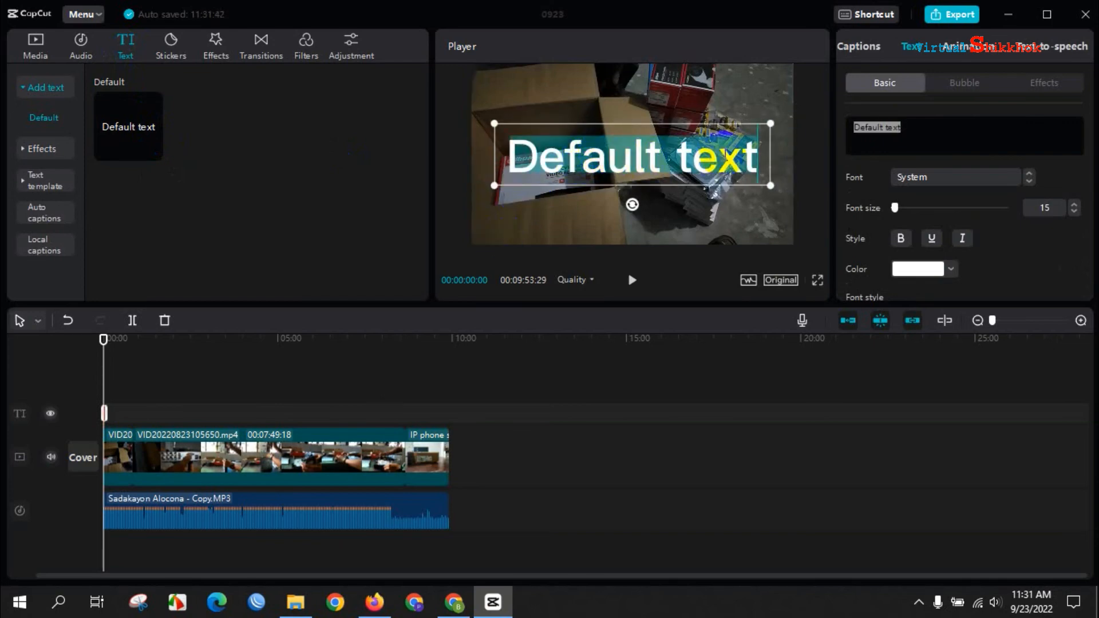
pyautogui.write('Test')
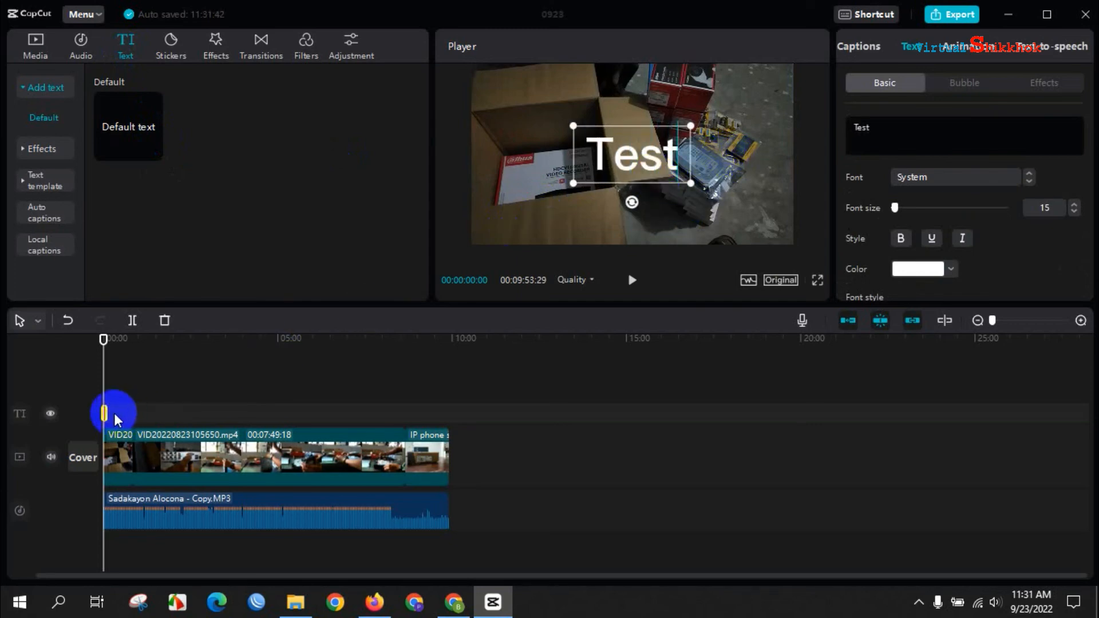
# Step: Extend the Test text clip to about two minutes, move the text to the frame's lower-left corner and scrub to the video's end
pyautogui.moveTo(107, 415); pyautogui.dragTo(174, 419)
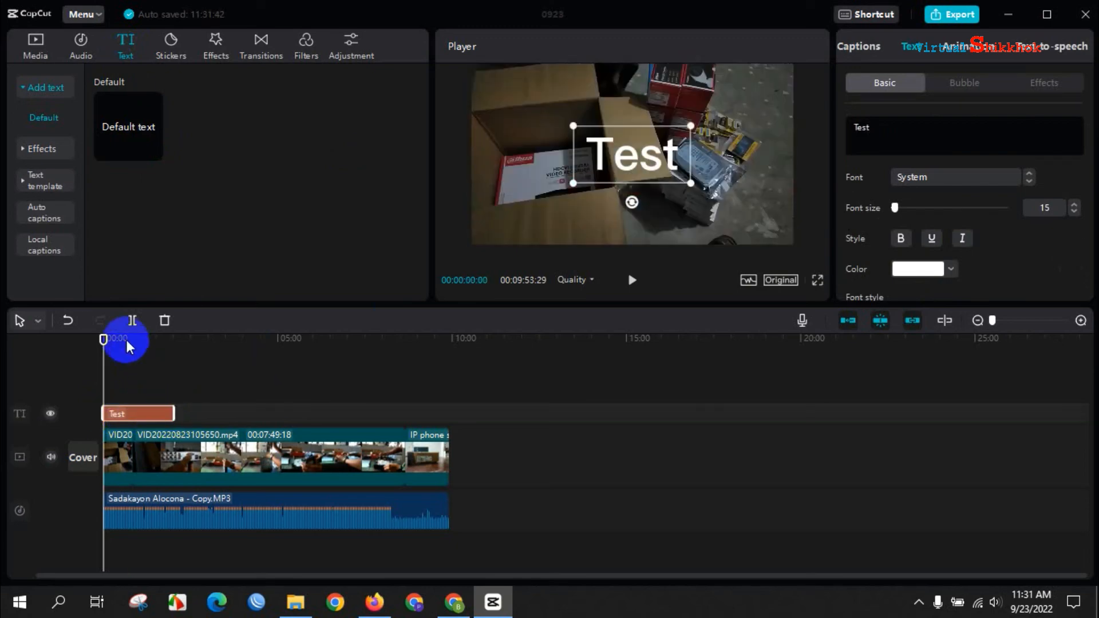
pyautogui.moveTo(101, 338); pyautogui.dragTo(136, 344)
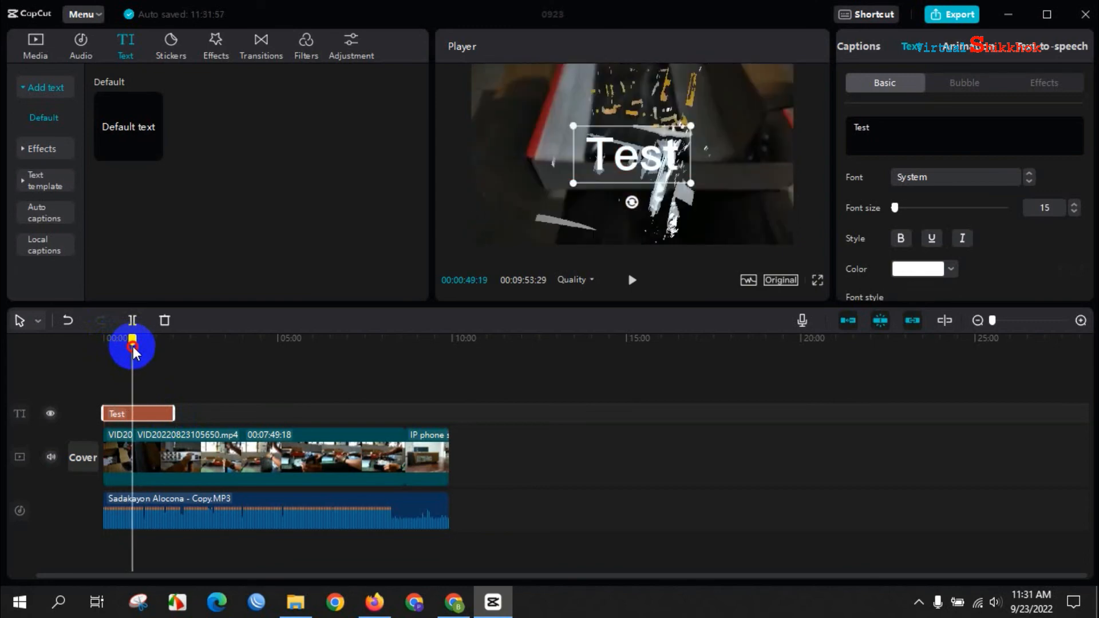
pyautogui.moveTo(625, 174); pyautogui.dragTo(541, 223)
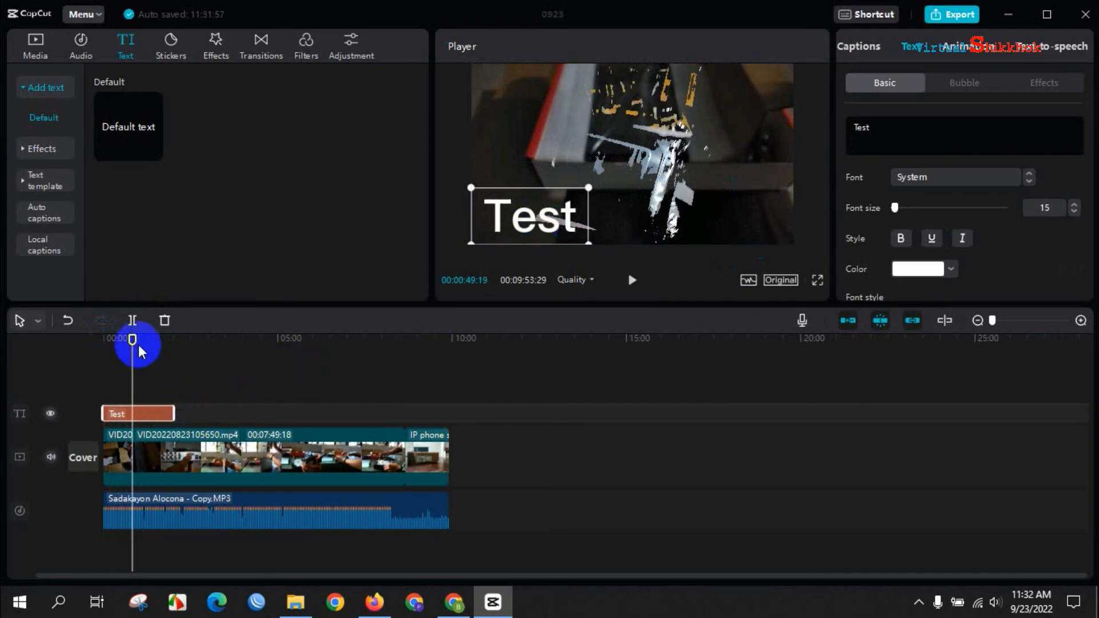
pyautogui.moveTo(132, 339); pyautogui.dragTo(448, 370)
# Step: Set up the export of 0923, keeping the resolution at 1080P and choosing the Desktop as the destination folder
pyautogui.click(954, 17)
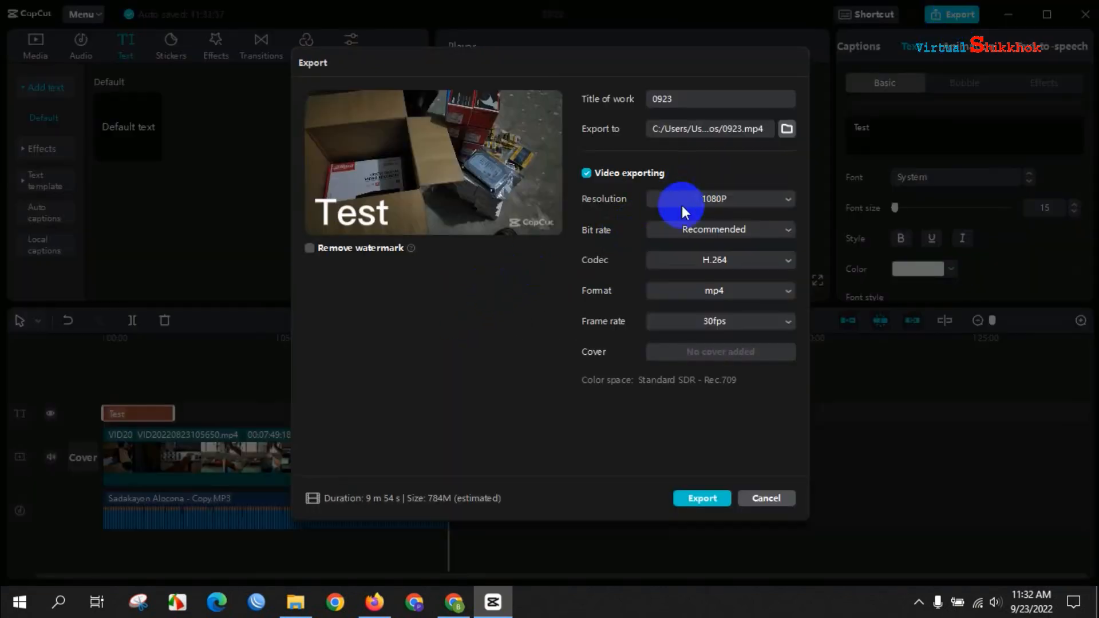
pyautogui.click(714, 200)
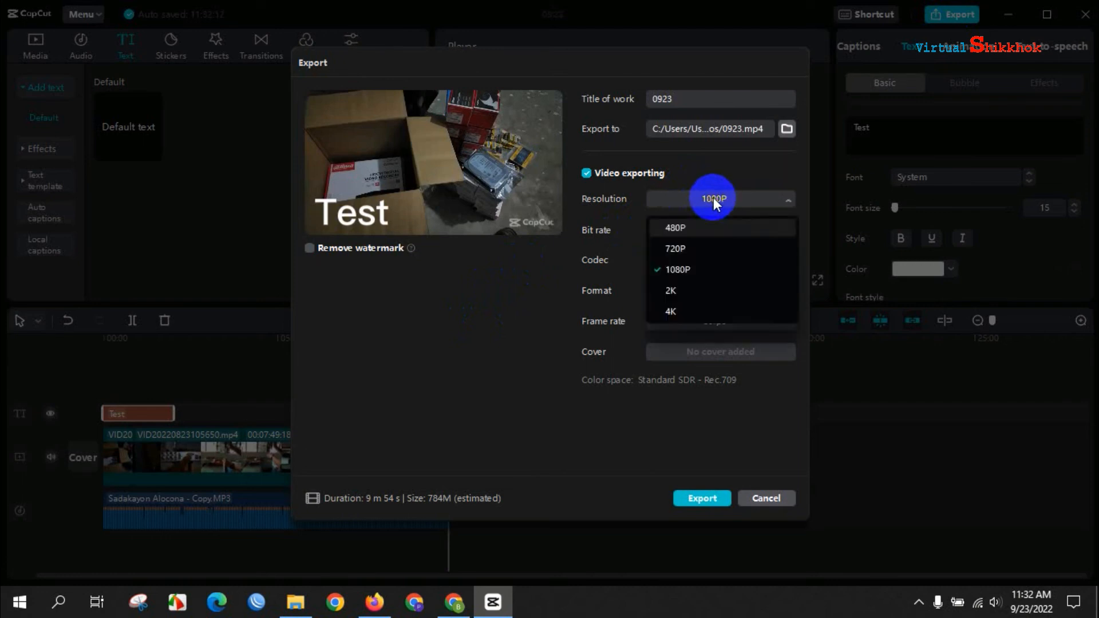
pyautogui.click(713, 199)
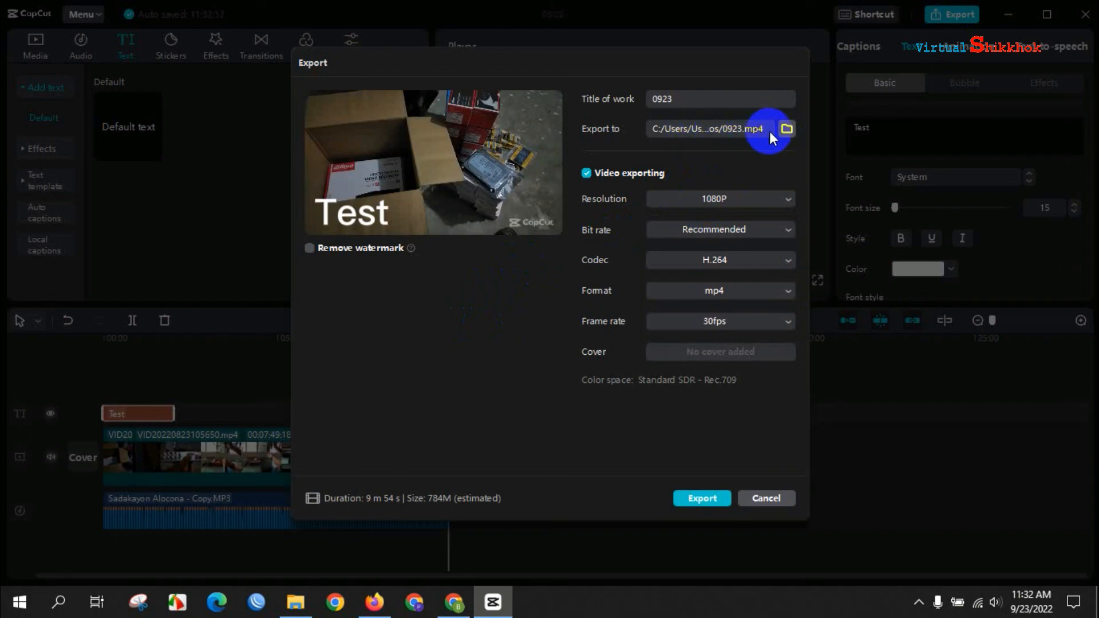
pyautogui.click(786, 129)
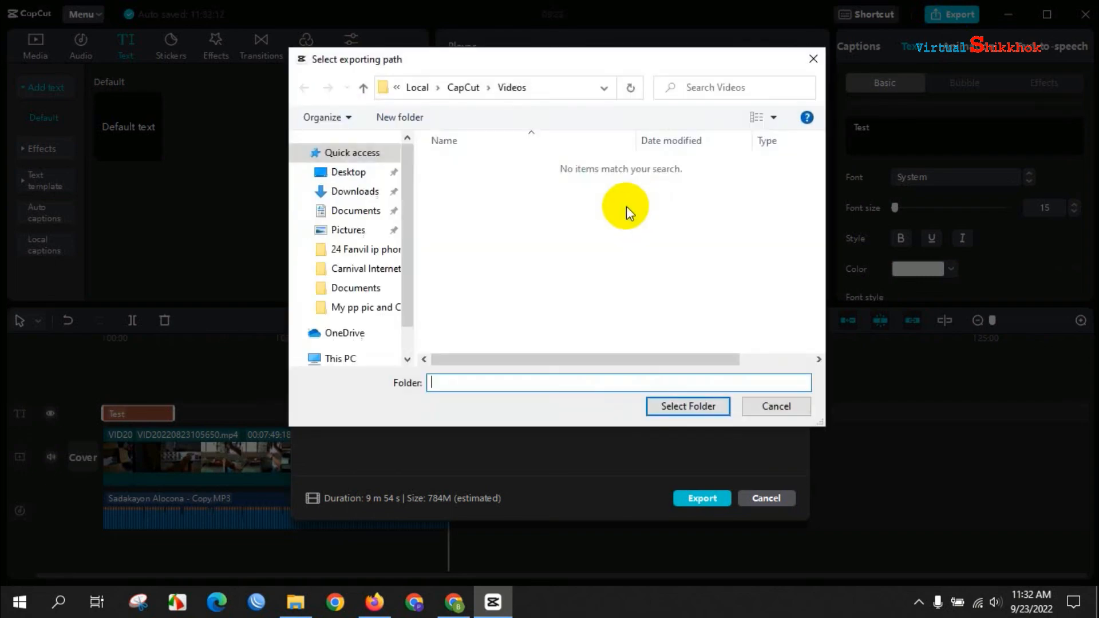
pyautogui.click(352, 173)
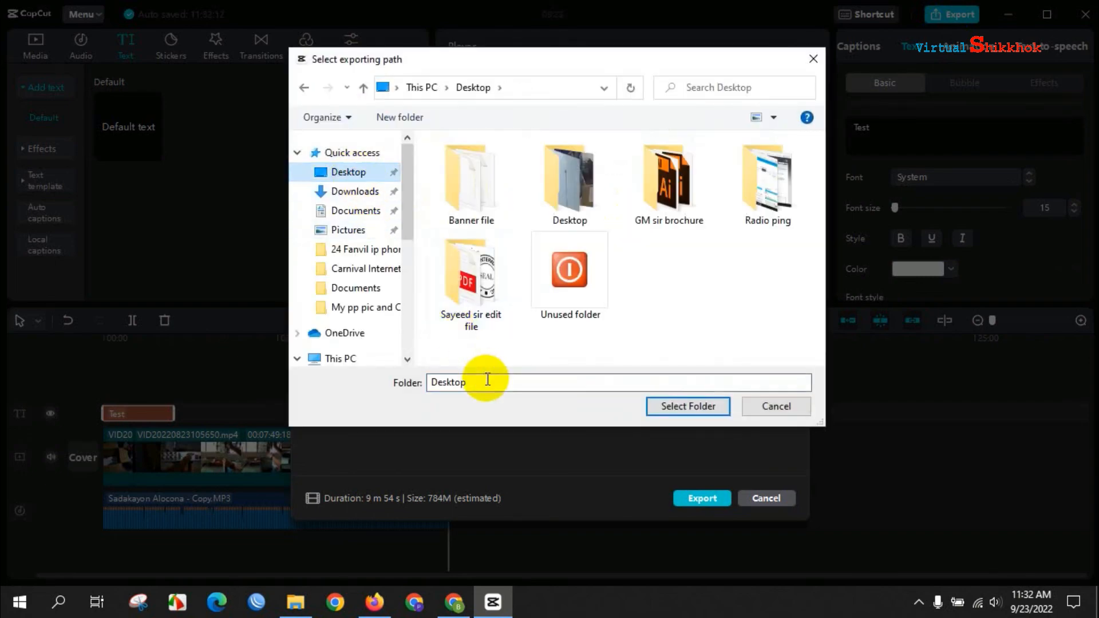
pyautogui.click(682, 406)
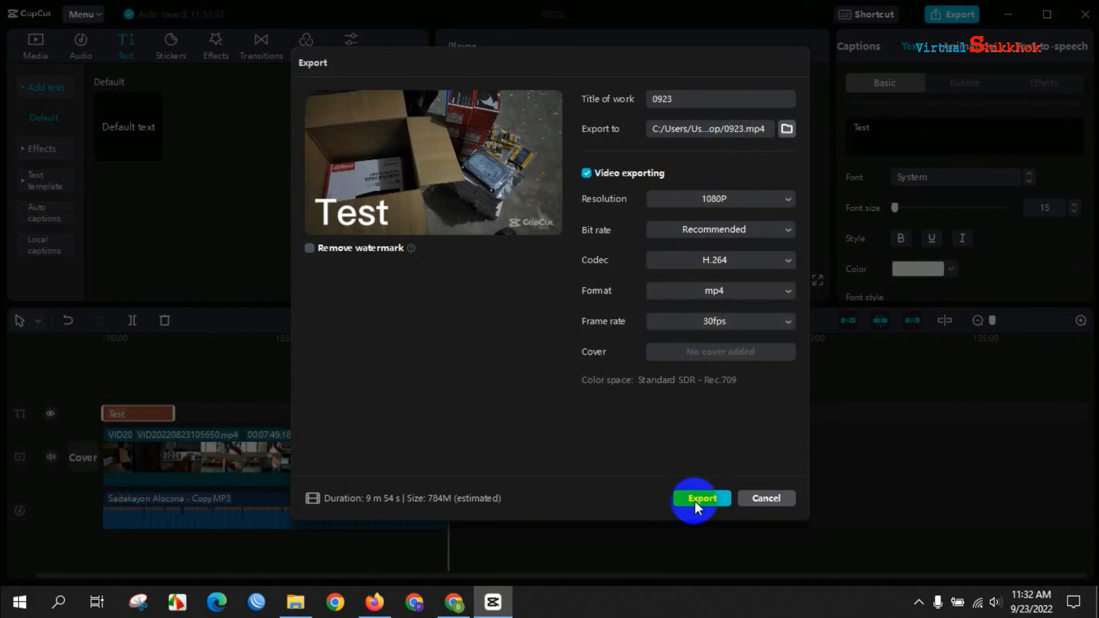
# Step: Start exporting the video, cancel the running export and leave the export settings
pyautogui.click(695, 501)
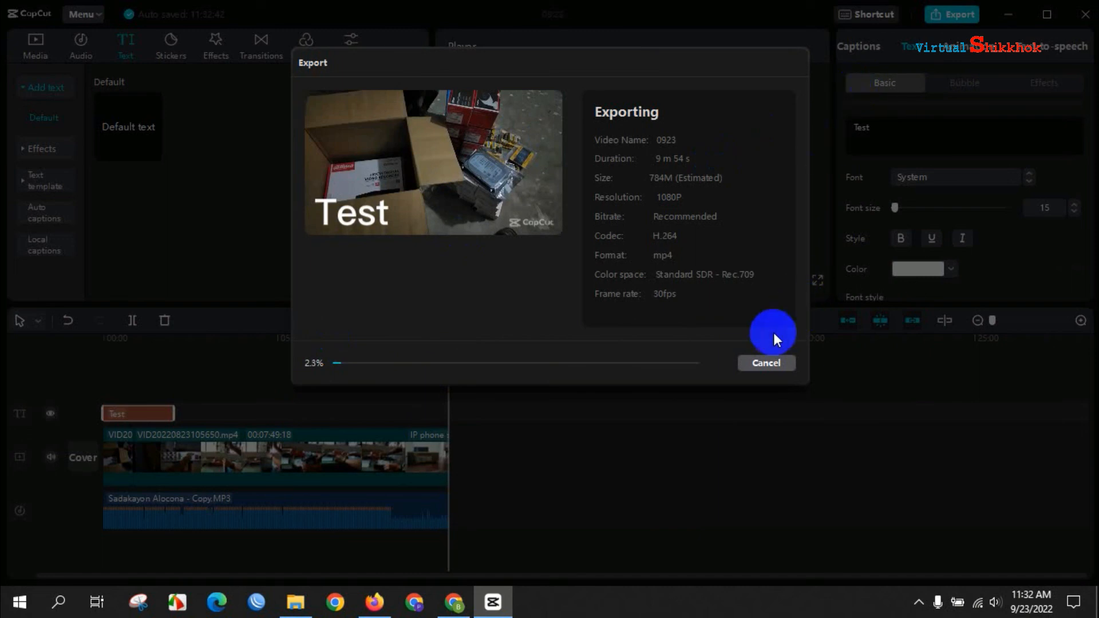
pyautogui.click(765, 362)
pyautogui.click(518, 279)
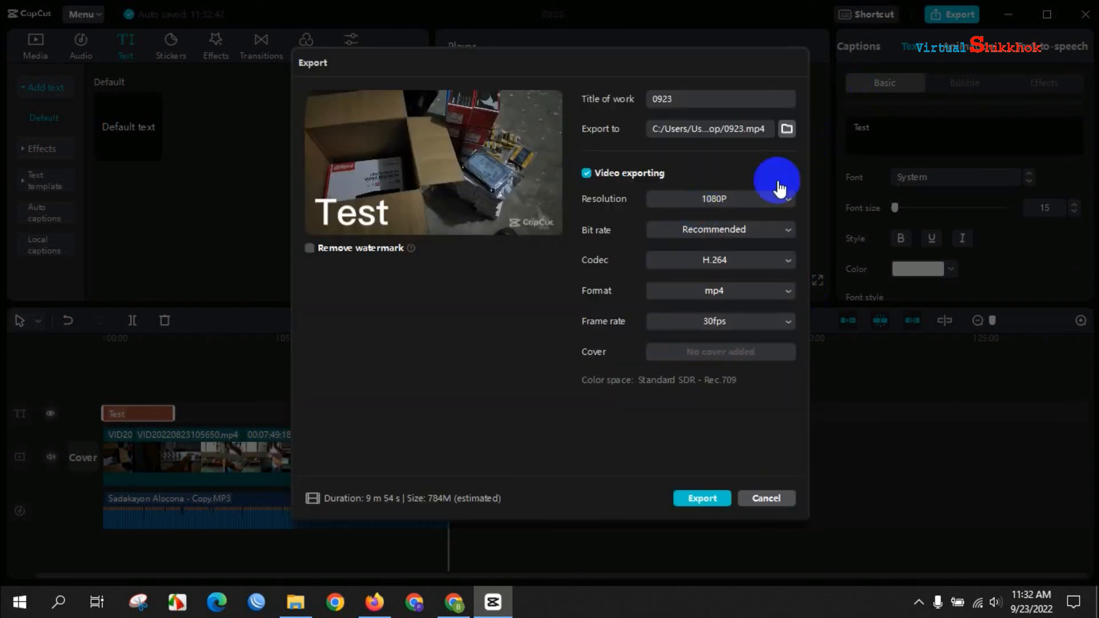
pyautogui.click(768, 497)
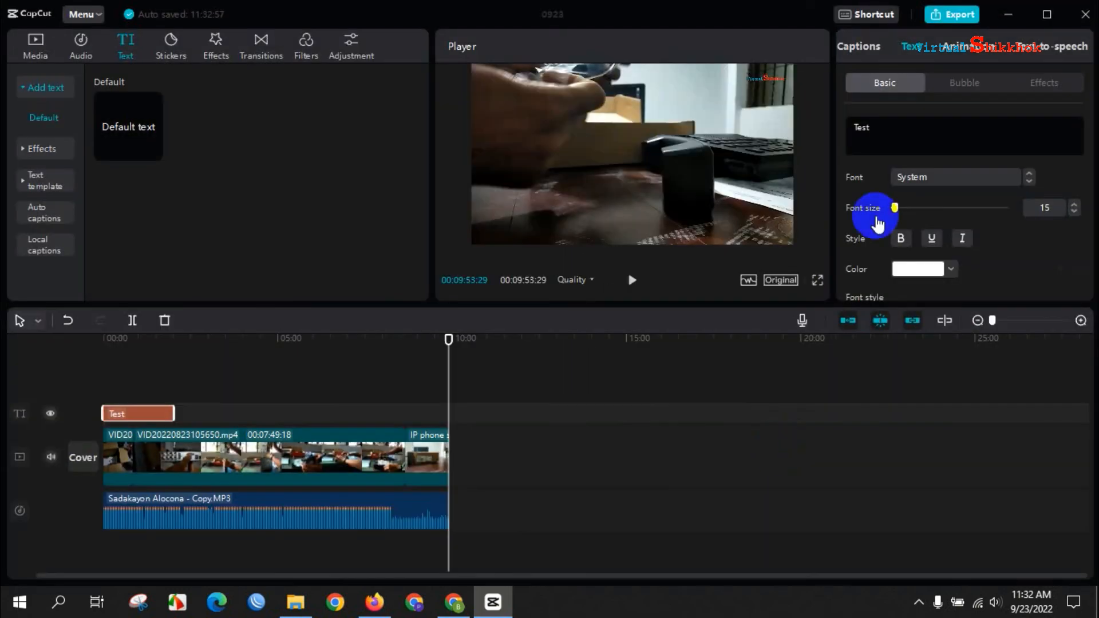
# Step: Minimize the video editor to return to the Windows desktop
pyautogui.click(1010, 14)
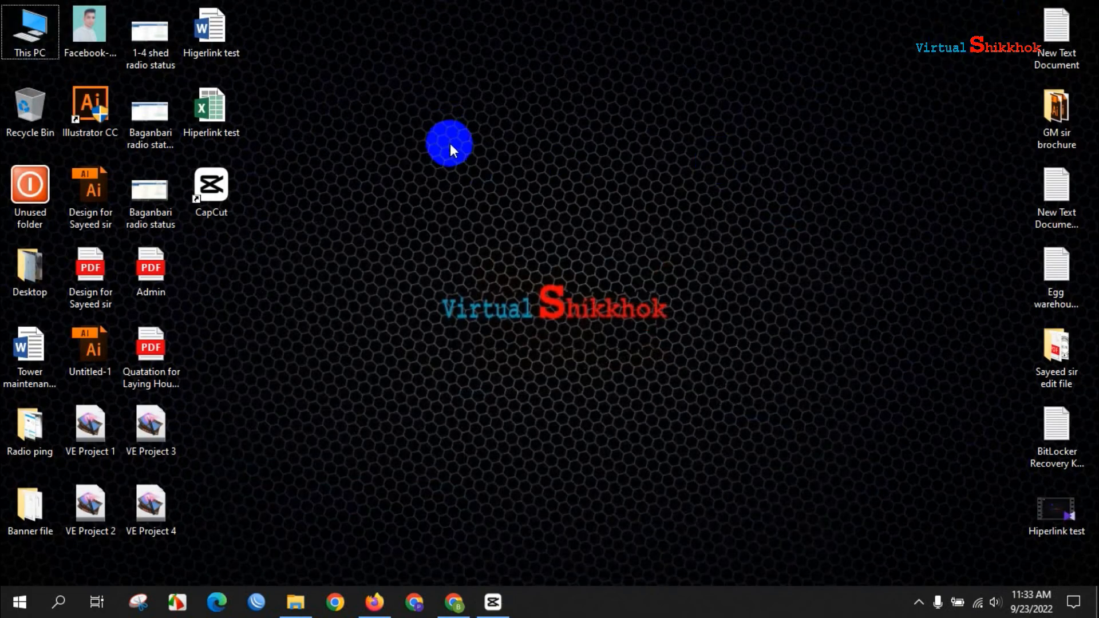
pyautogui.rightClick(433, 103)
pyautogui.click(472, 149)
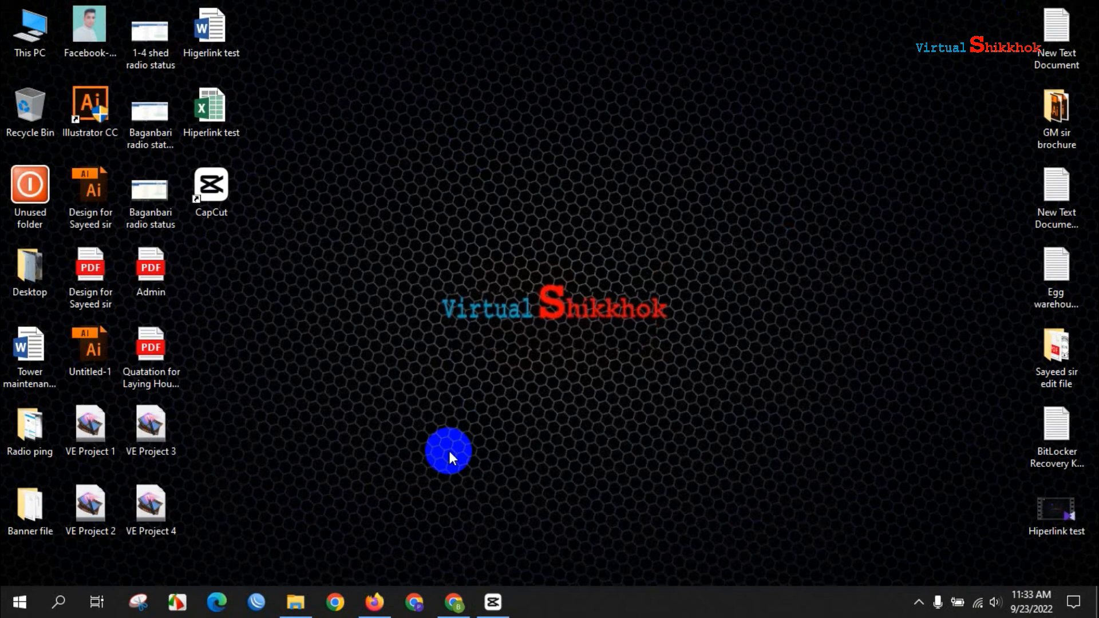